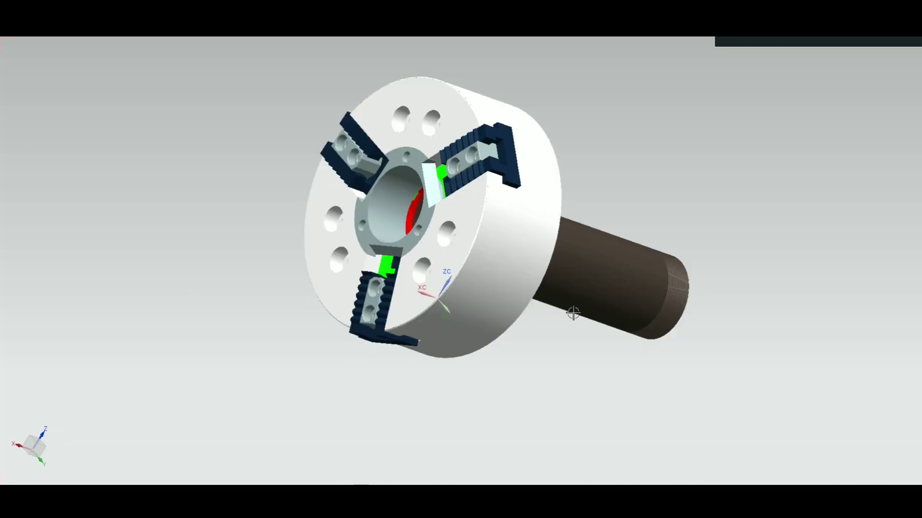
Step: Orbit the chuck through front, jaw-face-up and drawtube side views, then view the exploded diagram
scroll(313, 253, down, 3)
mouse_move(325, 261)
middle_down()
mouse_move(370, 272)
mouse_move(341, 268)
mouse_move(334, 255)
mouse_move(261, 264)
mouse_move(342, 303)
mouse_move(422, 315)
mouse_move(442, 329)
mouse_move(418, 347)
mouse_move(368, 311)
mouse_move(287, 333)
mouse_move(251, 312)
mouse_move(252, 296)
mouse_move(269, 278)
mouse_move(406, 352)
mouse_move(437, 325)
mouse_move(427, 287)
mouse_move(434, 171)
mouse_move(381, 138)
mouse_move(366, 179)
middle_up()
scroll(771, 355, up, 3)
mouse_move(771, 356)
middle_down()
mouse_move(713, 319)
mouse_move(627, 305)
middle_up()
scroll(565, 288, down, 2)
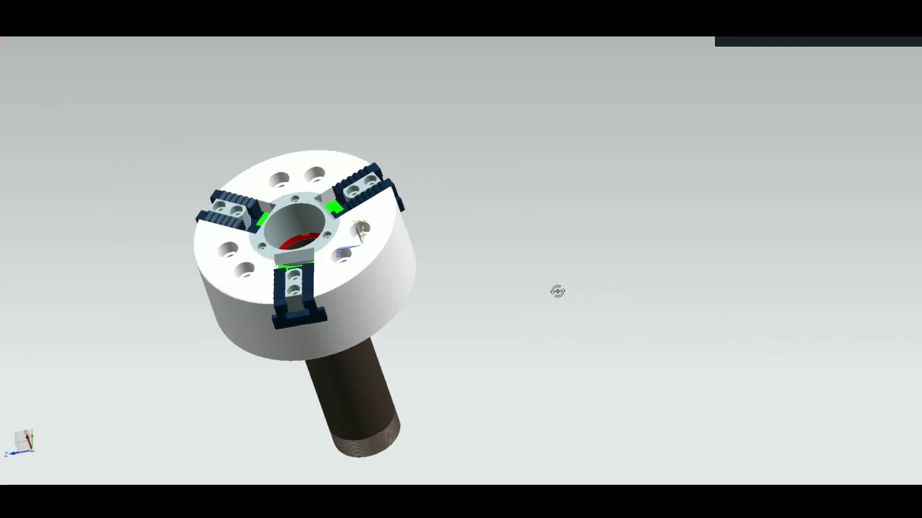
mouse_move(557, 292)
middle_down()
mouse_move(574, 304)
mouse_move(448, 346)
mouse_move(459, 324)
mouse_move(483, 323)
mouse_move(485, 340)
mouse_move(456, 346)
mouse_move(347, 325)
mouse_move(181, 350)
mouse_move(348, 394)
mouse_move(312, 405)
mouse_move(323, 387)
mouse_move(385, 403)
middle_up()
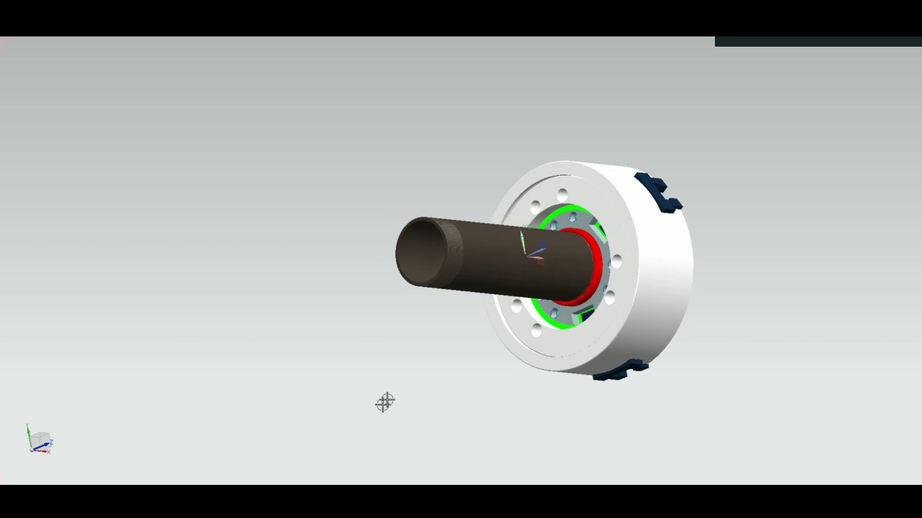
scroll(629, 276, down, 3)
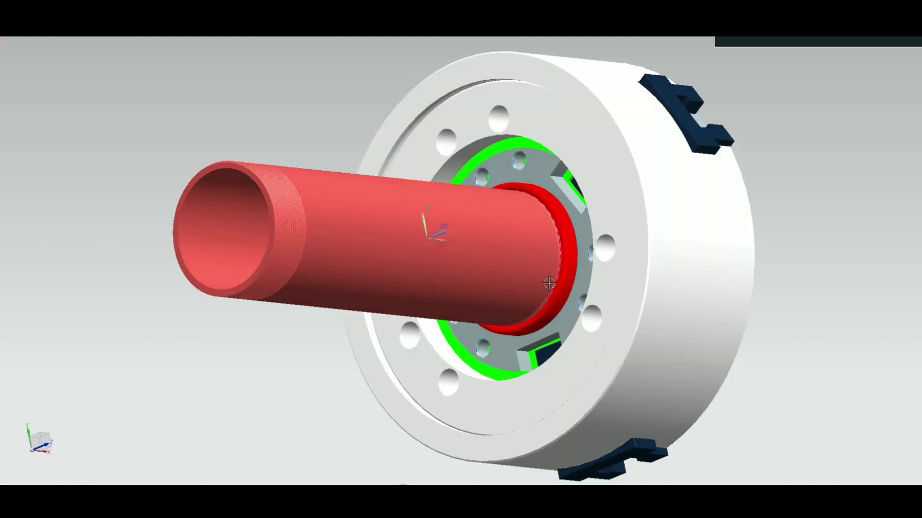
scroll(548, 283, up, 1)
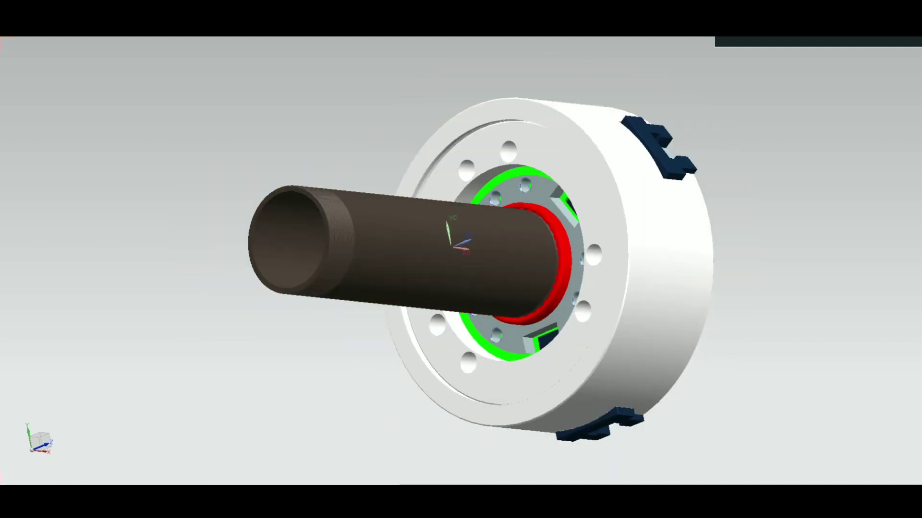
click(336, 456)
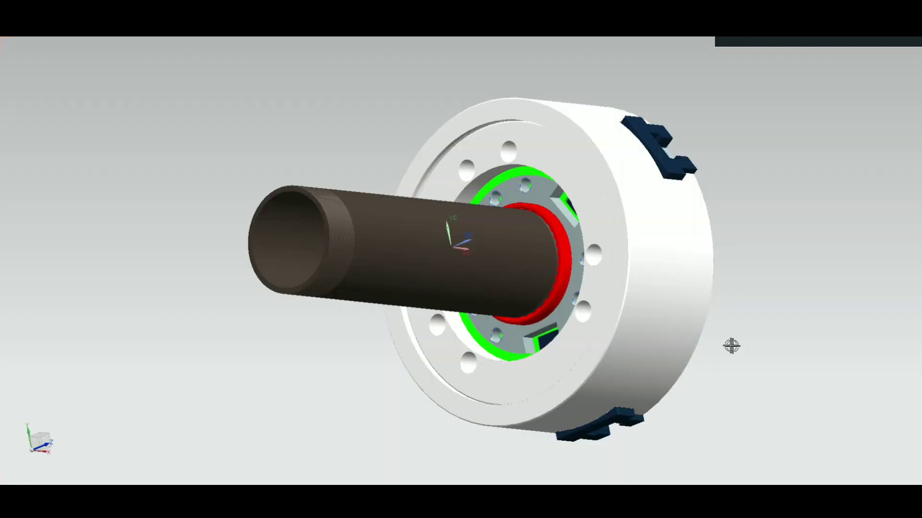
Step: Orbit the chuck to side-on and oblique views, then return to the exploded diagram
mouse_move(733, 346)
middle_down()
mouse_move(629, 339)
mouse_move(307, 354)
middle_up()
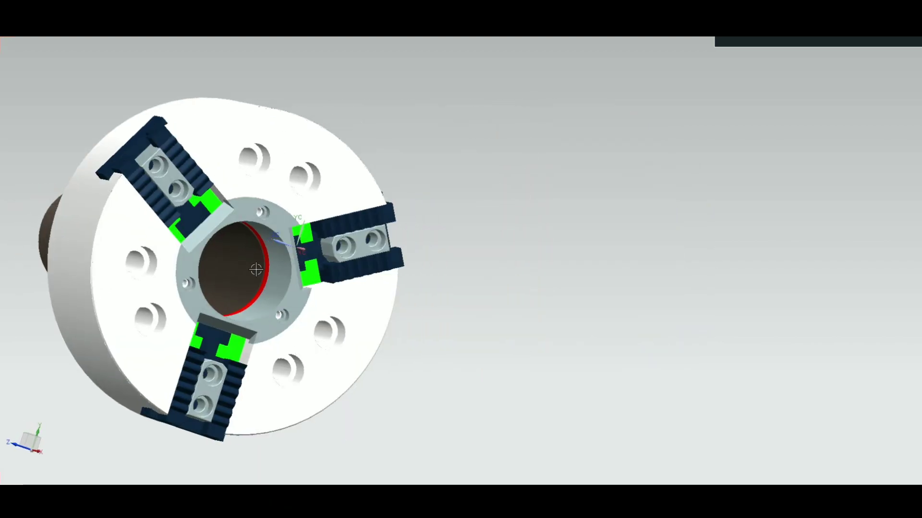
scroll(269, 267, up, 3)
scroll(269, 267, up, 3)
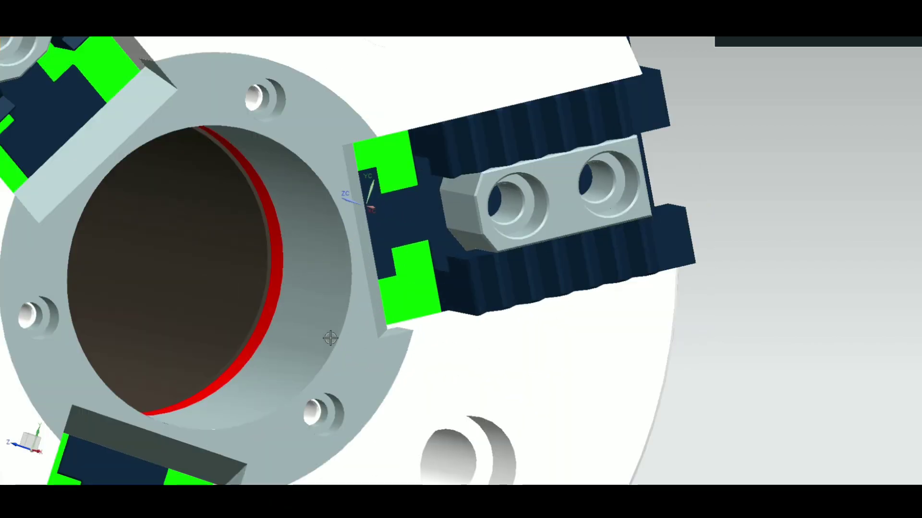
scroll(330, 336, down, 2)
scroll(331, 339, down, 3)
mouse_move(586, 308)
middle_down()
mouse_move(600, 317)
mouse_move(558, 303)
mouse_move(570, 288)
middle_up()
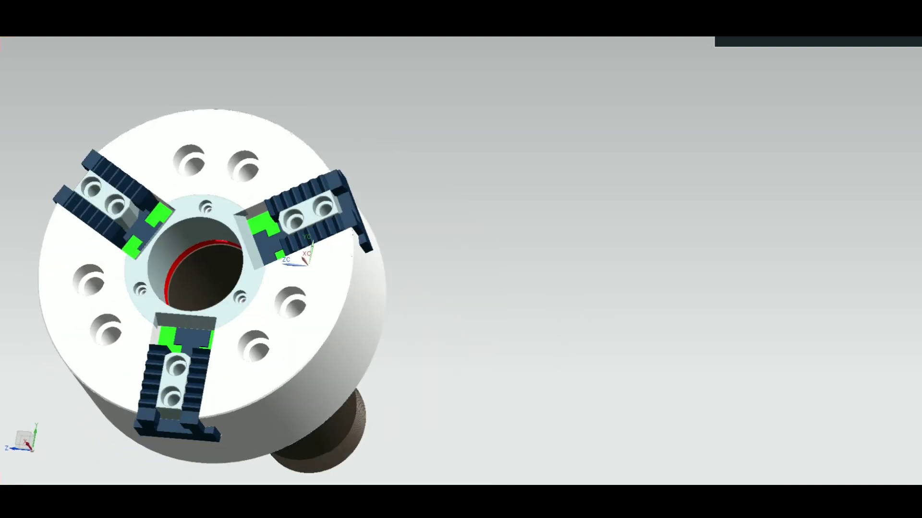
click(355, 463)
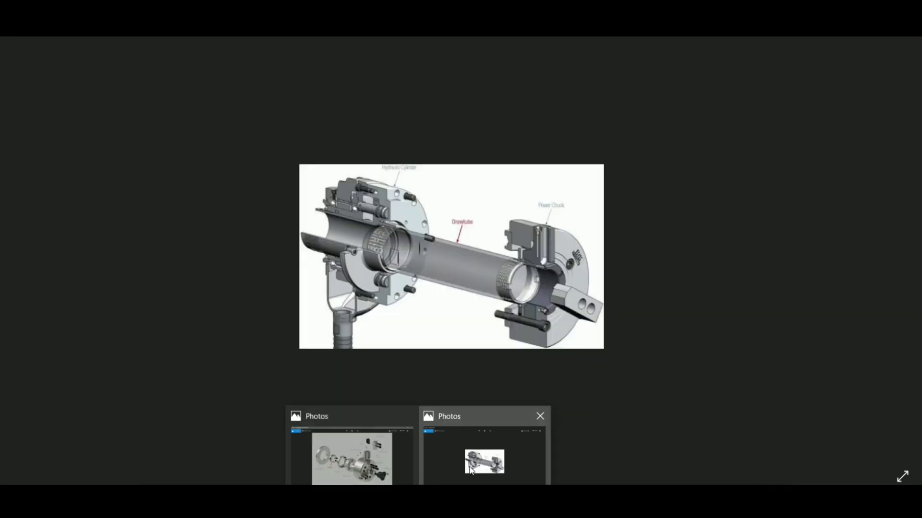
Step: Bring the drawtube cutaway picture to the front in the image viewer
click(471, 468)
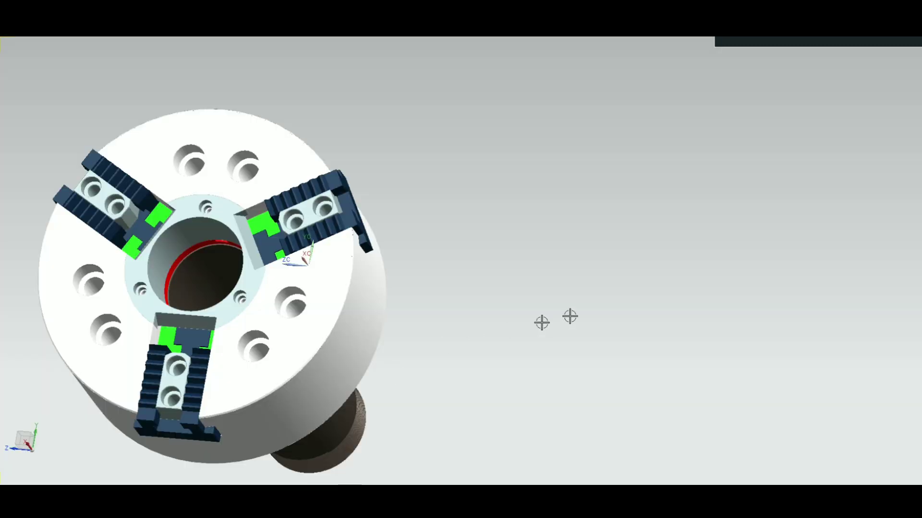
Step: Orbit down onto the three jaws and select the chuck body
scroll(592, 302, down, 3)
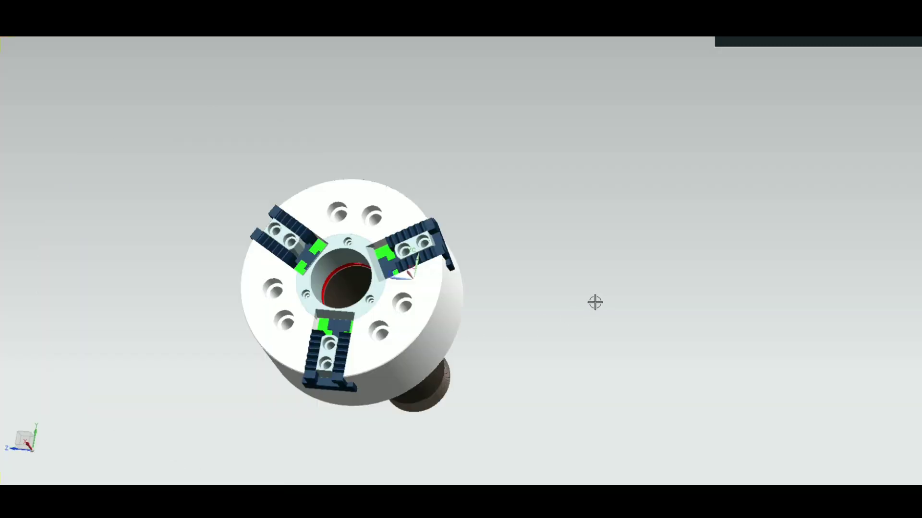
mouse_move(595, 303)
middle_down()
mouse_move(514, 299)
mouse_move(511, 254)
mouse_move(514, 264)
mouse_move(471, 192)
middle_up()
scroll(437, 157, up, 3)
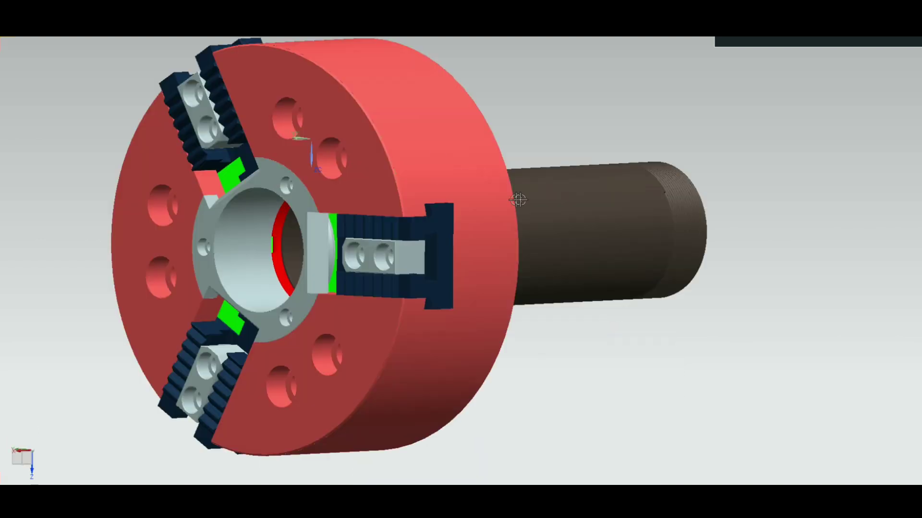
mouse_move(618, 282)
middle_down()
mouse_move(590, 274)
mouse_move(675, 214)
mouse_move(703, 263)
mouse_move(705, 231)
middle_up()
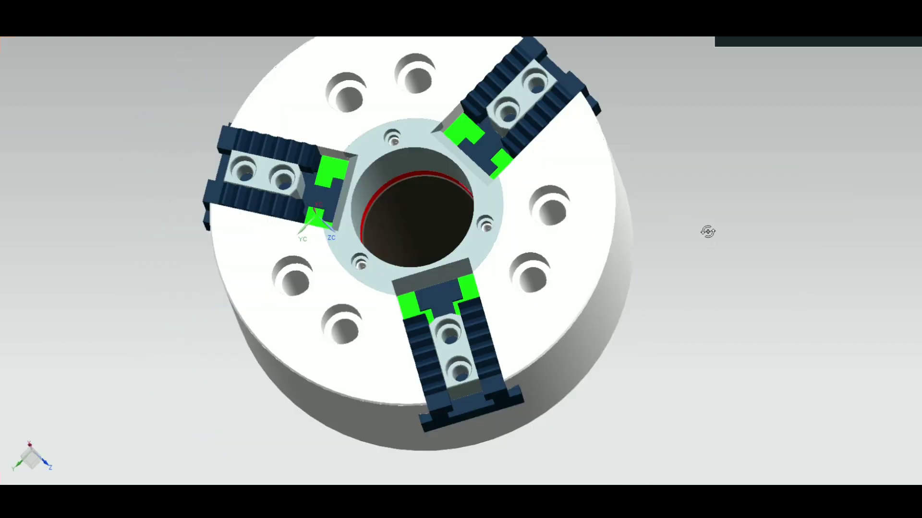
scroll(710, 232, down, 2)
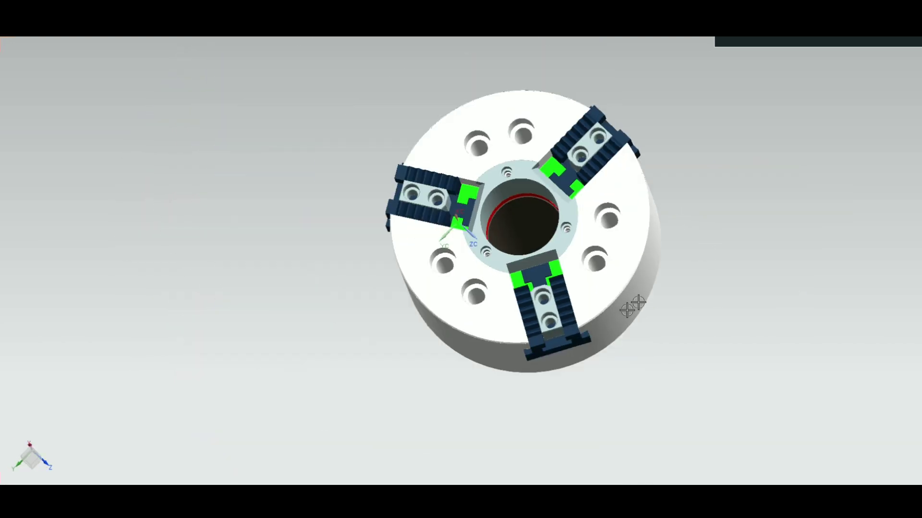
click(618, 280)
Step: Hide the selected chuck body with Ctrl+B and view the drawtube from the side
right_click(648, 287)
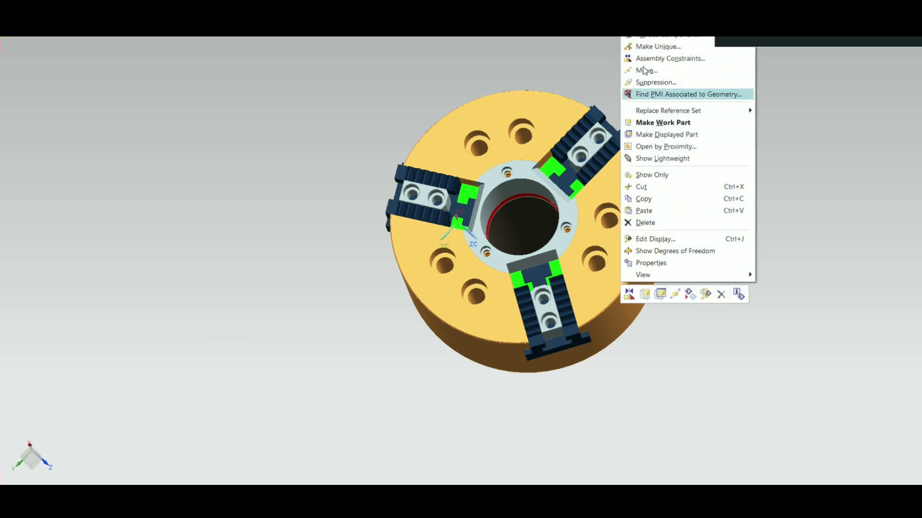
key(ctrl+b)
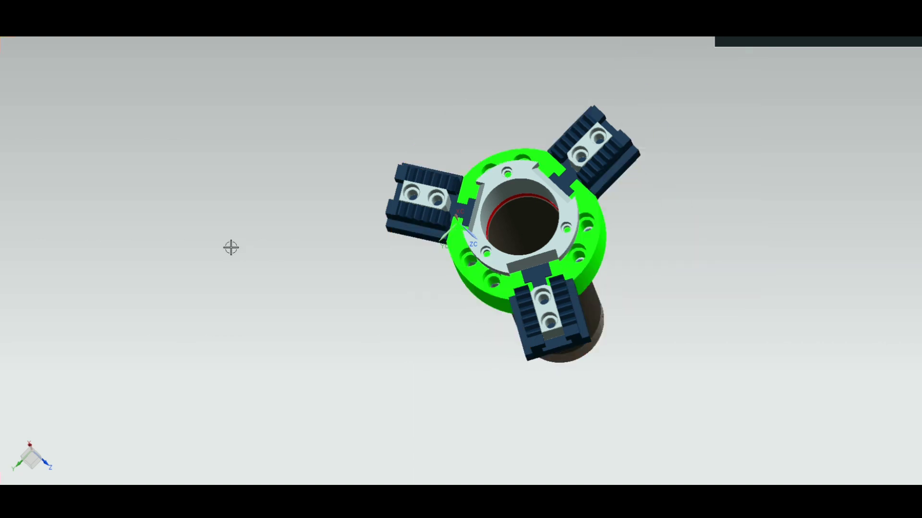
scroll(230, 247, down, 3)
middle_drag(504, 299, 508, 282)
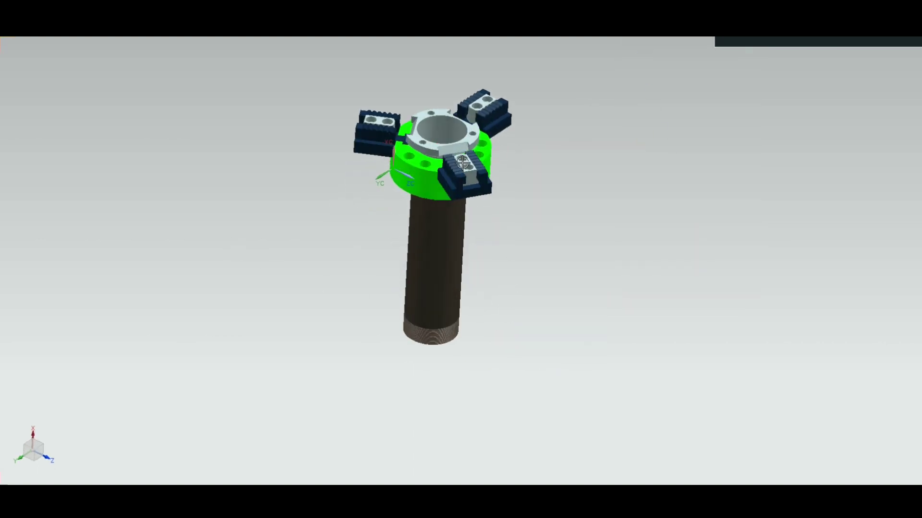
scroll(444, 229, up, 3)
scroll(444, 230, up, 3)
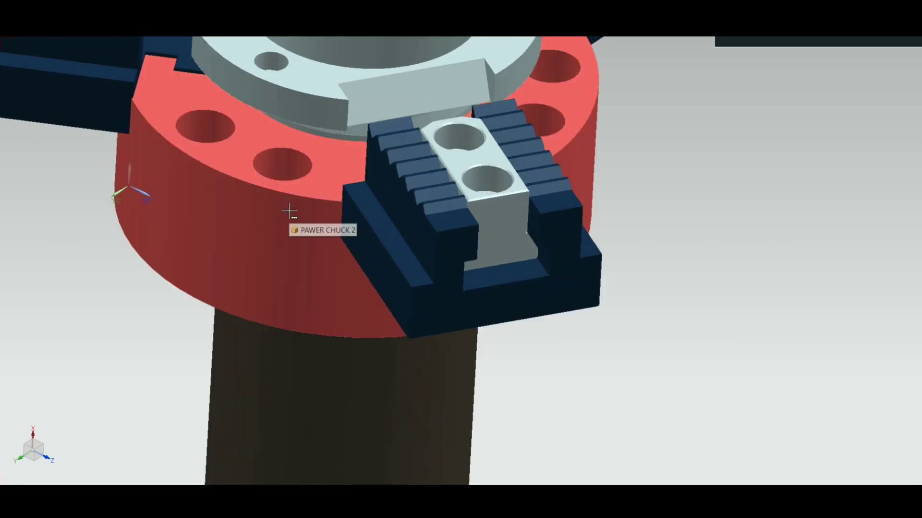
scroll(290, 212, down, 3)
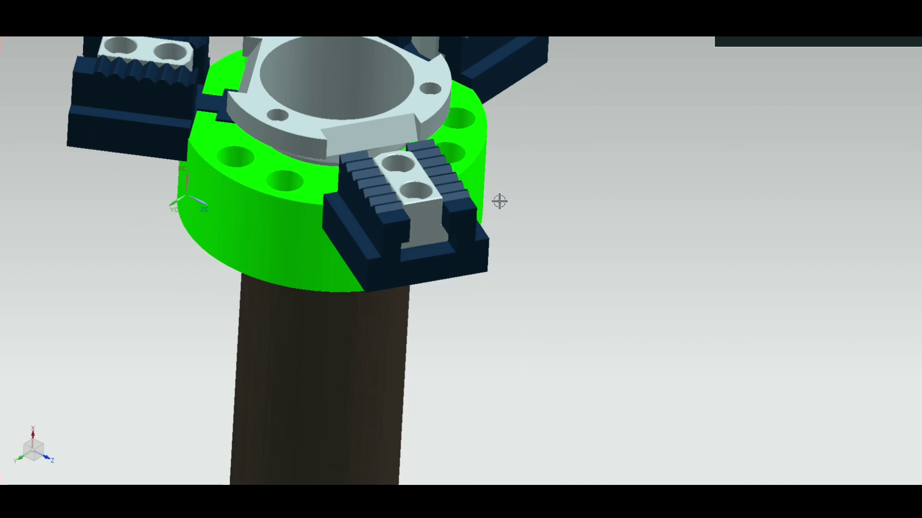
Step: Orbit to face the chuck front and hide the chuck flange
mouse_move(500, 200)
middle_down()
mouse_move(535, 211)
mouse_move(530, 199)
mouse_move(603, 181)
mouse_move(582, 163)
mouse_move(593, 144)
middle_up()
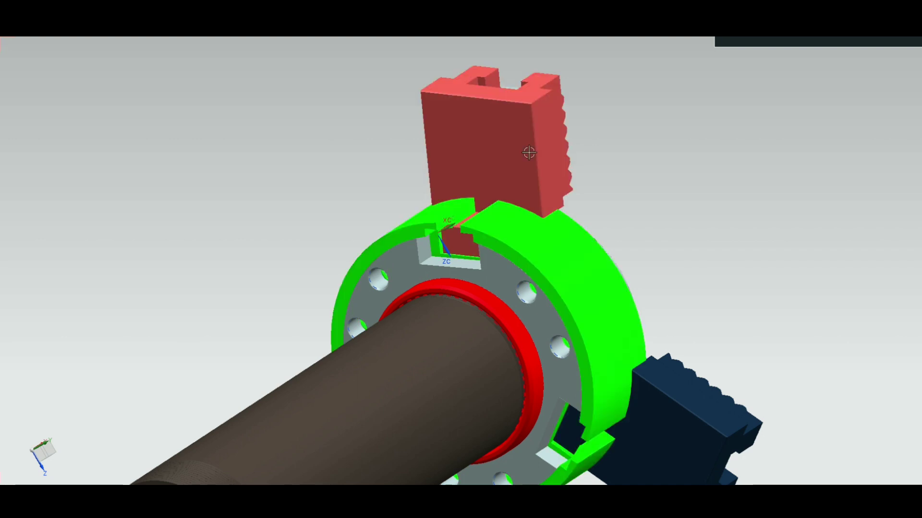
scroll(645, 191, down, 2)
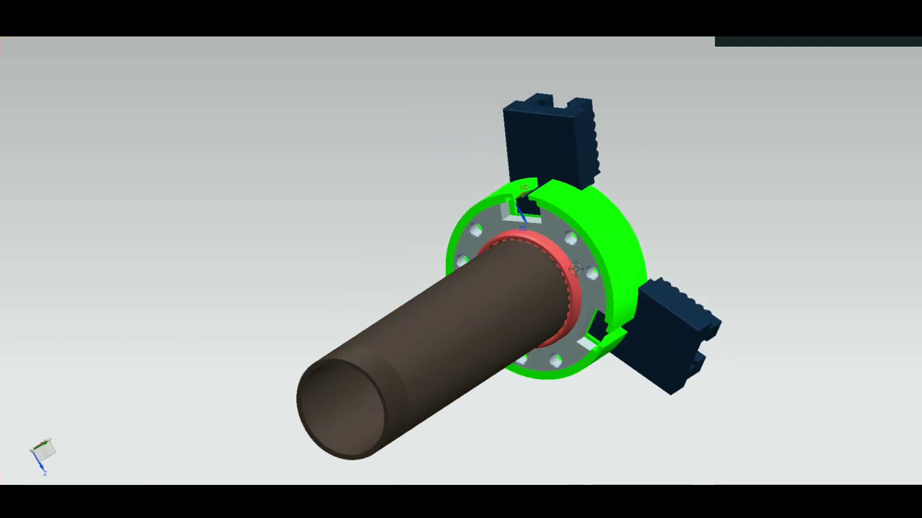
middle_drag(640, 202, 619, 204)
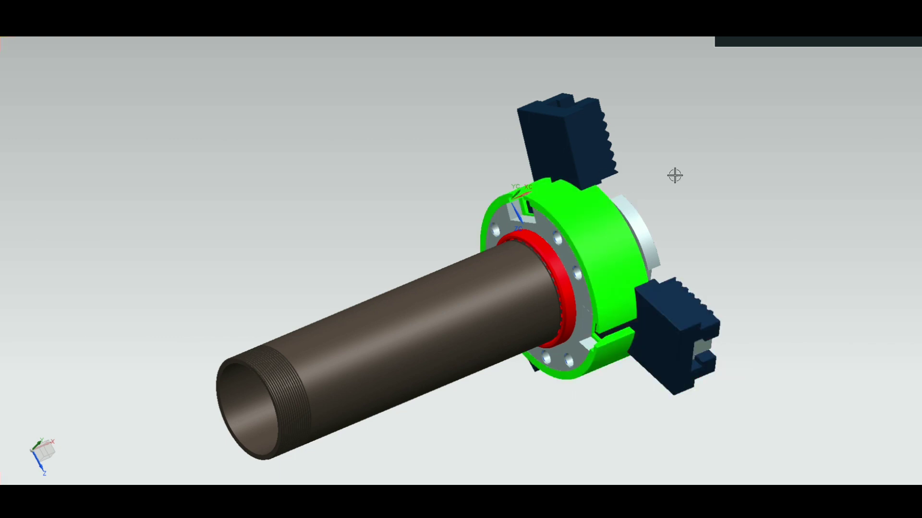
mouse_move(717, 186)
middle_down()
mouse_move(722, 218)
mouse_move(642, 267)
middle_up()
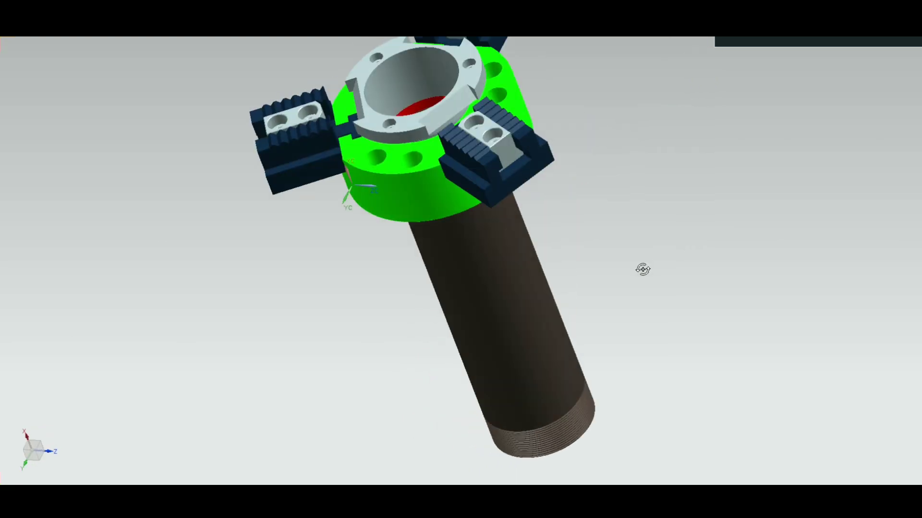
mouse_move(692, 192)
middle_down()
mouse_move(728, 206)
mouse_move(691, 242)
middle_up()
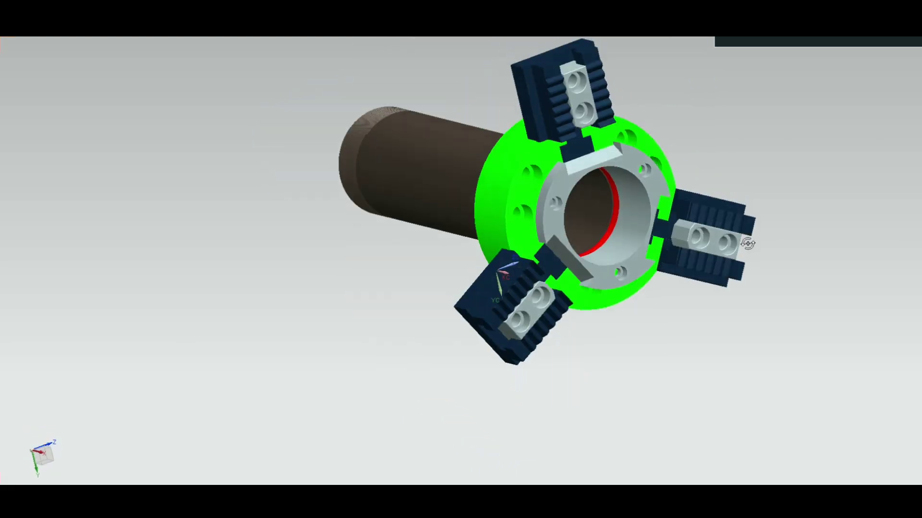
right_click(500, 194)
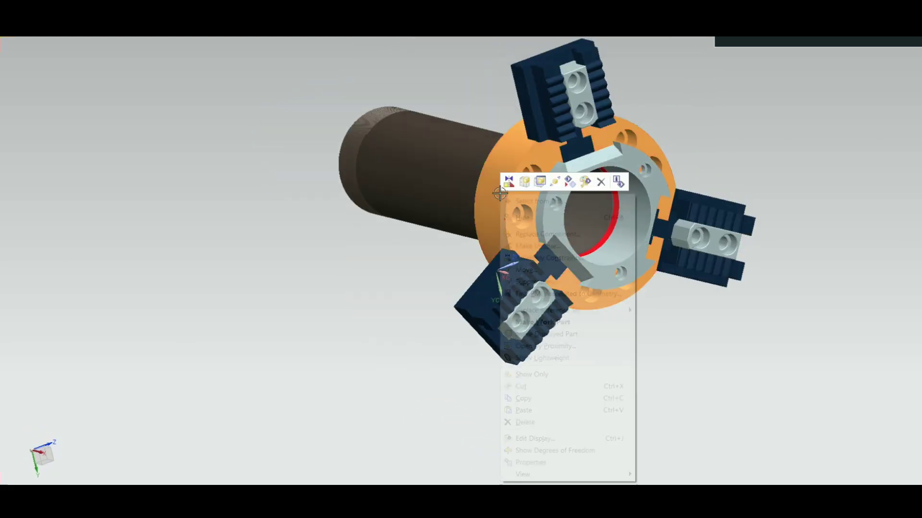
click(542, 220)
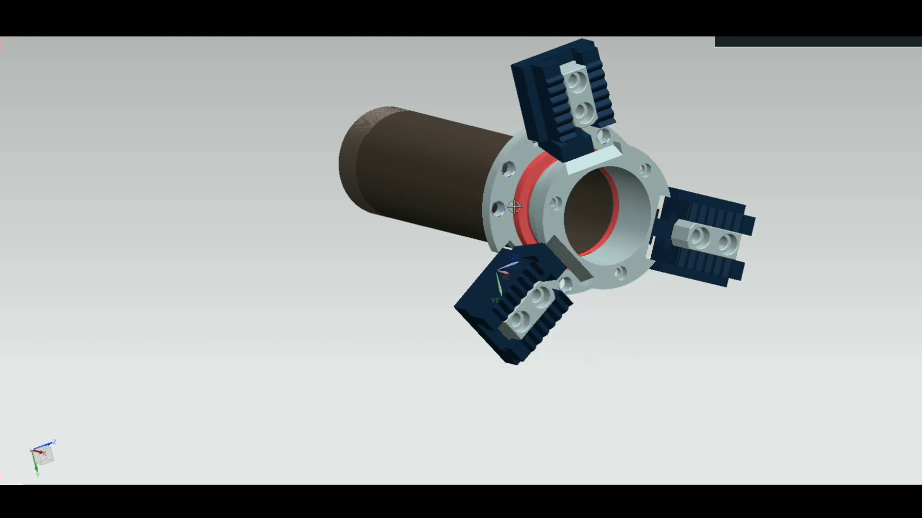
scroll(475, 192, up, 3)
middle_drag(398, 243, 469, 135)
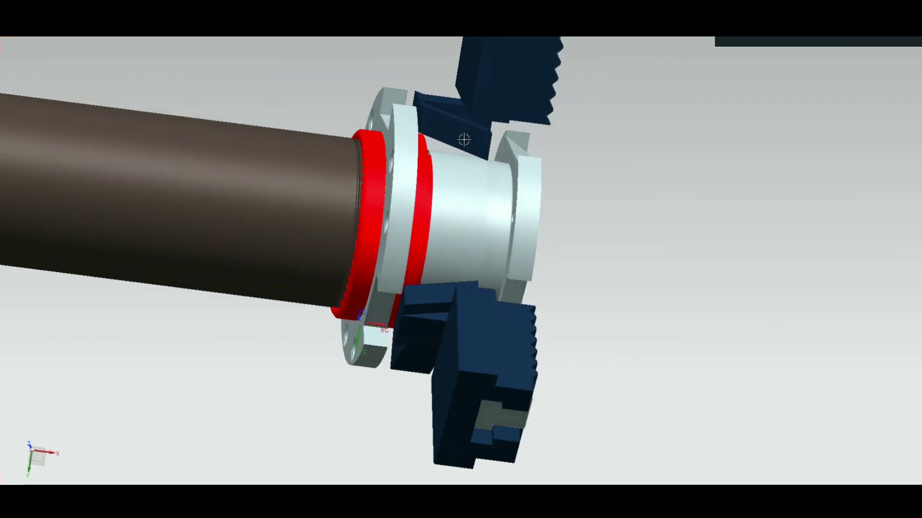
scroll(470, 136, up, 2)
mouse_move(750, 195)
middle_down()
mouse_move(739, 175)
mouse_move(724, 179)
middle_up()
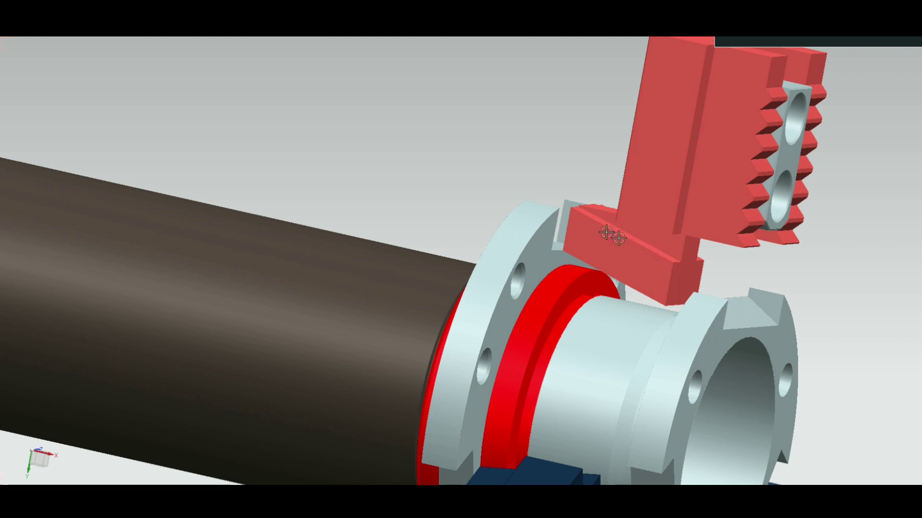
scroll(619, 240, down, 3)
scroll(618, 288, up, 3)
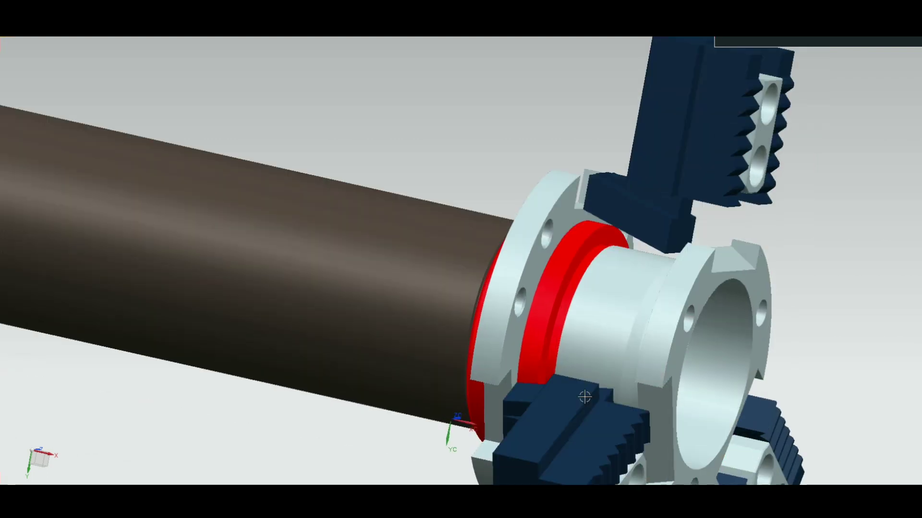
scroll(514, 304, down, 3)
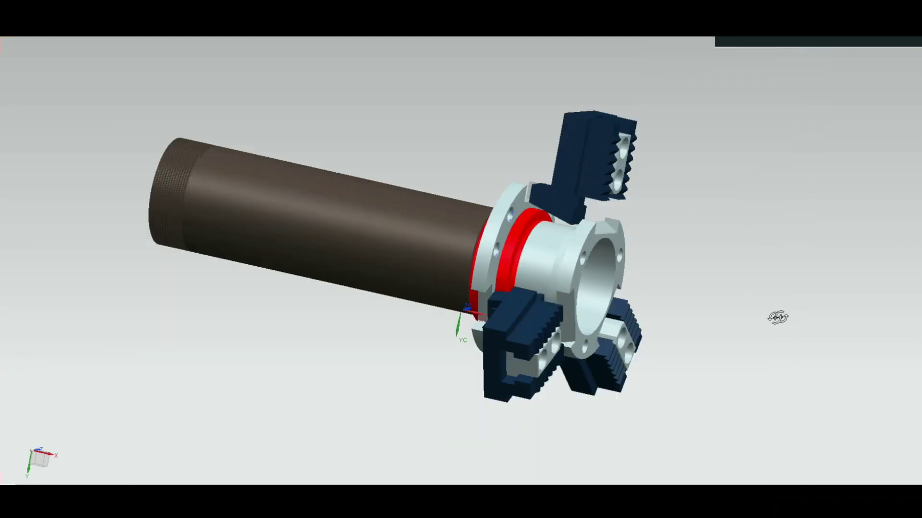
mouse_move(778, 317)
middle_down()
mouse_move(721, 329)
mouse_move(698, 362)
mouse_move(685, 352)
mouse_move(720, 331)
mouse_move(676, 339)
middle_up()
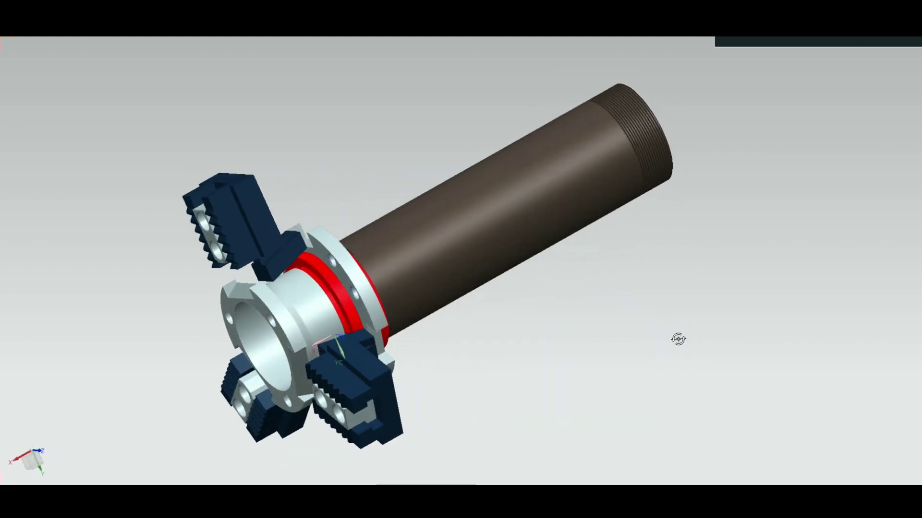
scroll(338, 296, up, 3)
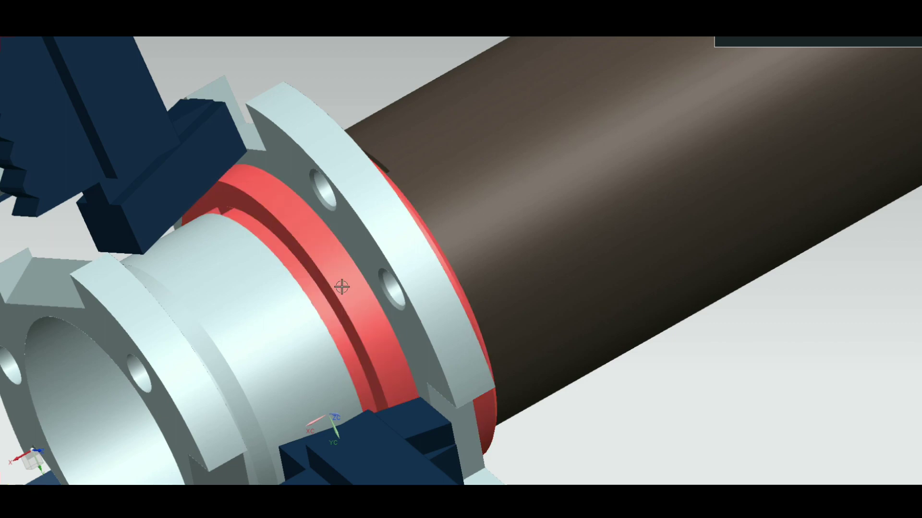
scroll(311, 264, down, 5)
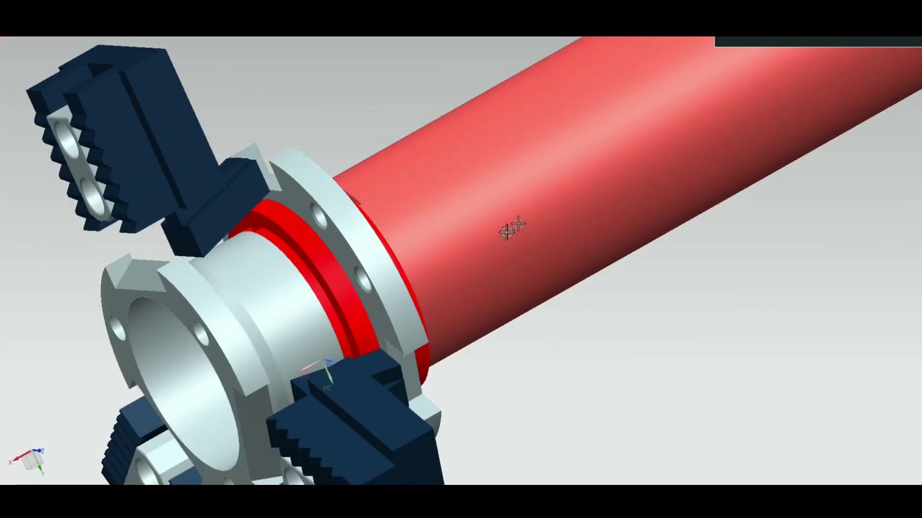
scroll(508, 231, down, 3)
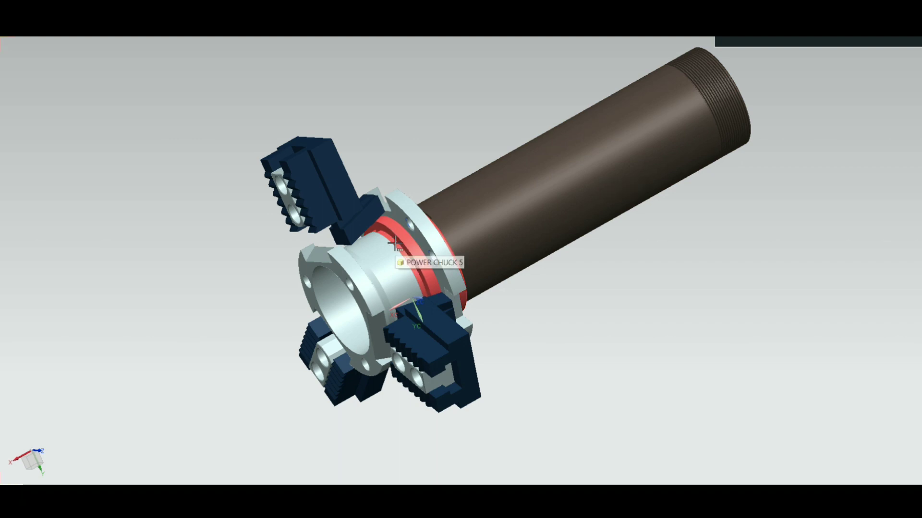
scroll(662, 319, down, 2)
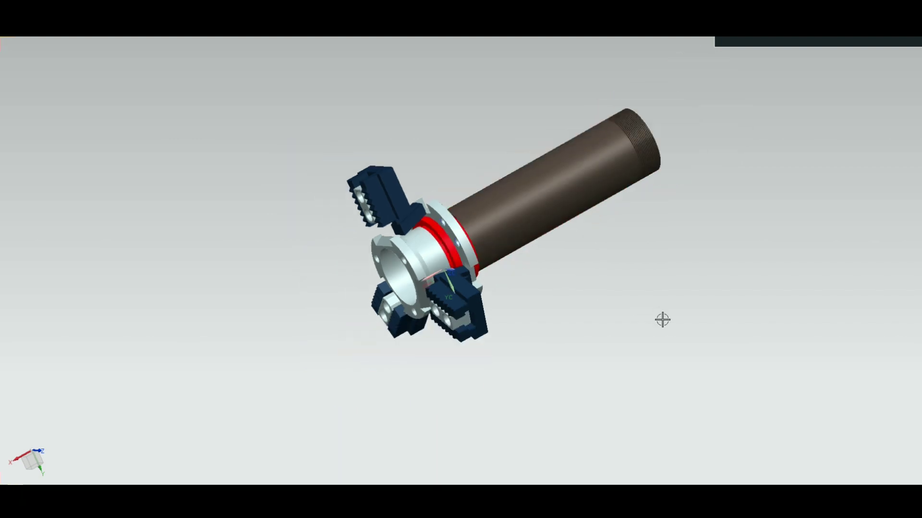
mouse_move(663, 319)
middle_down()
mouse_move(617, 323)
mouse_move(611, 337)
mouse_move(619, 347)
middle_up()
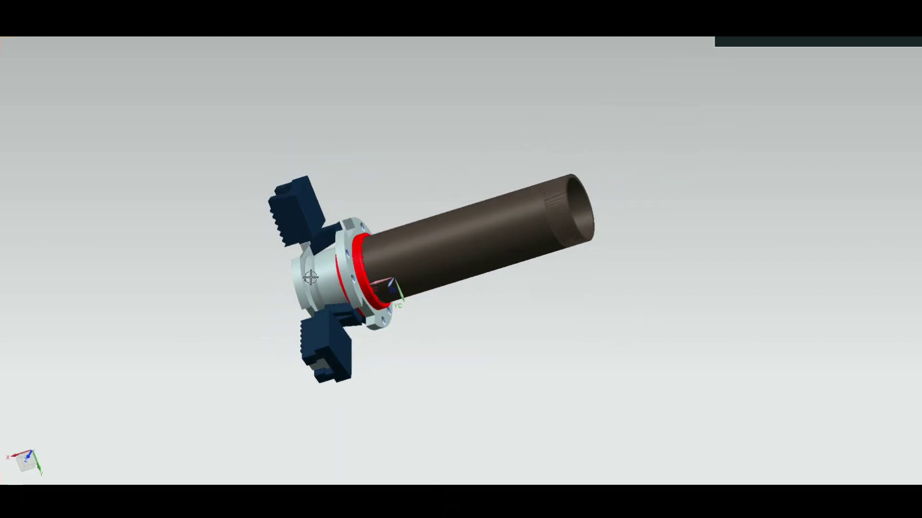
scroll(310, 278, up, 2)
scroll(327, 286, up, 3)
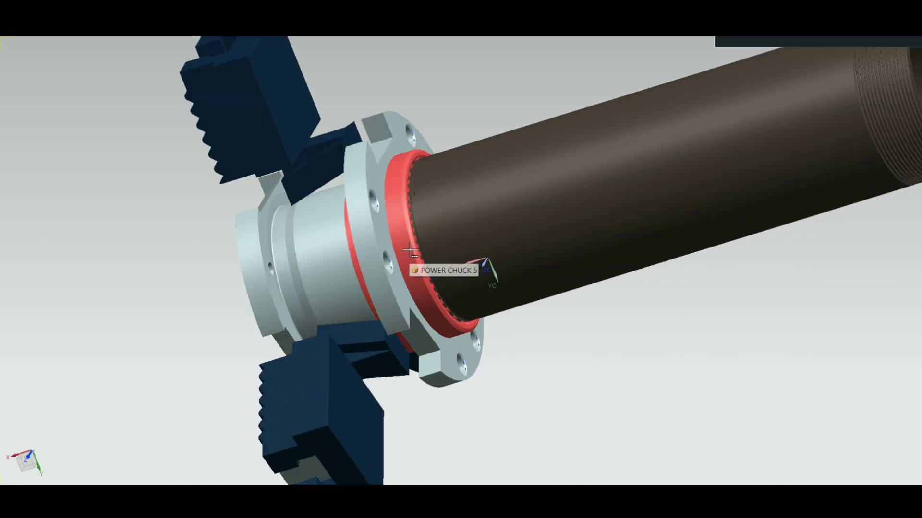
click(377, 252)
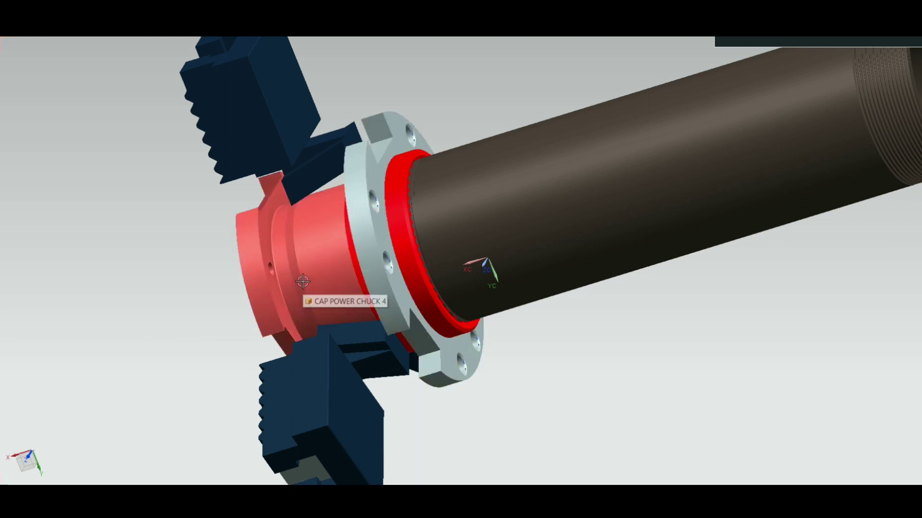
scroll(305, 281, down, 3)
mouse_move(484, 341)
middle_down()
mouse_move(498, 401)
mouse_move(572, 379)
middle_up()
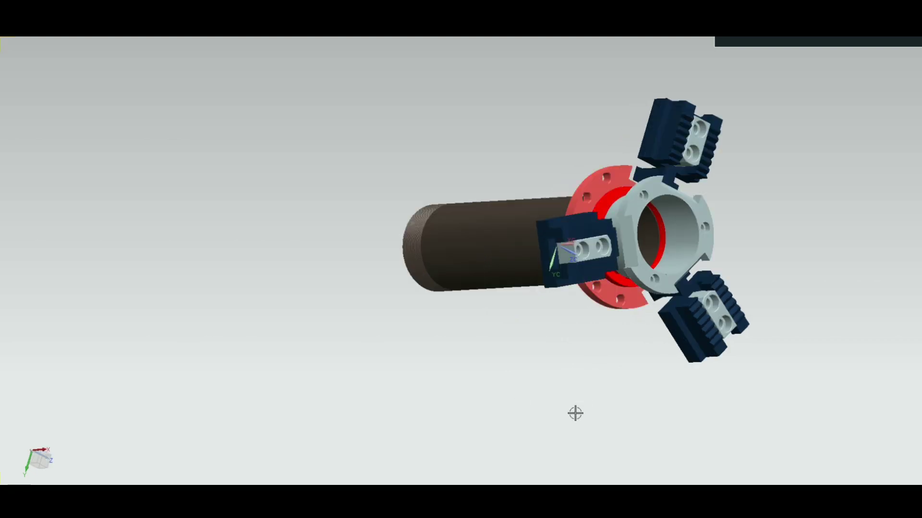
middle_drag(574, 413, 594, 360)
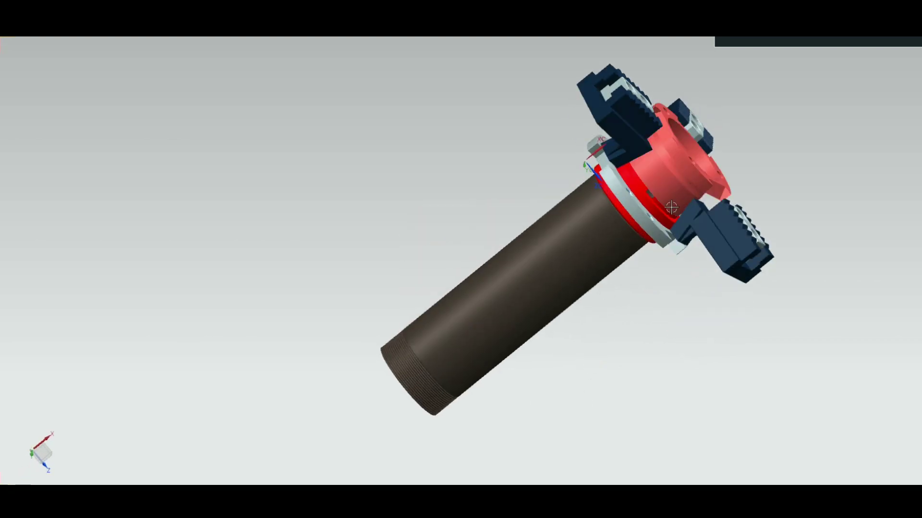
scroll(428, 288, down, 2)
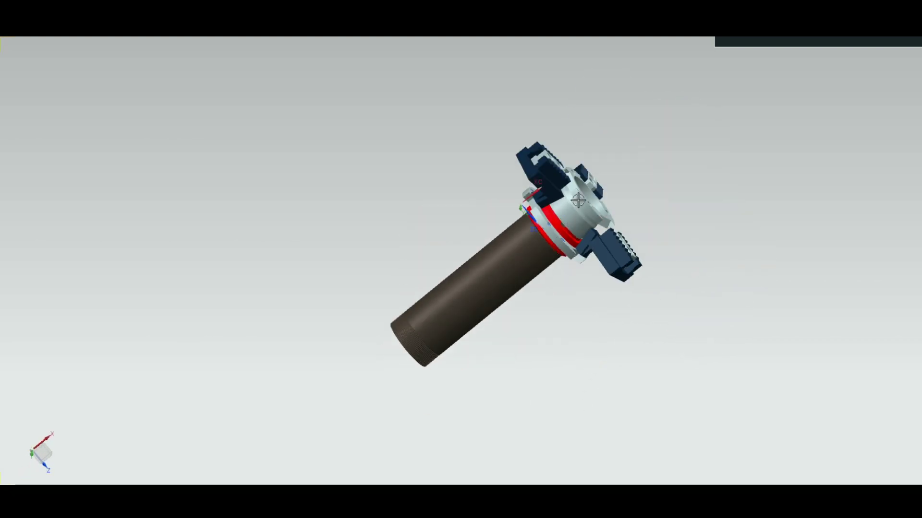
middle_drag(677, 200, 672, 240)
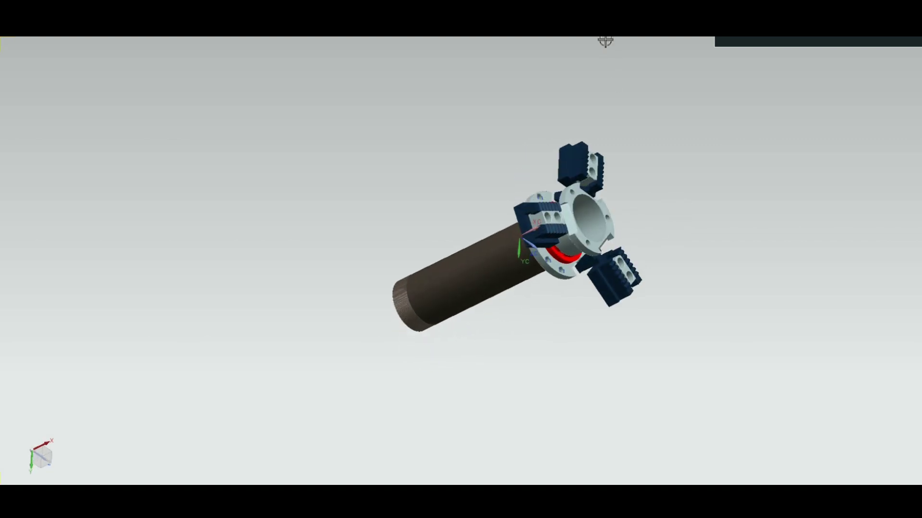
Step: Show all hidden components again through the Show and Hide dialog
click(582, 39)
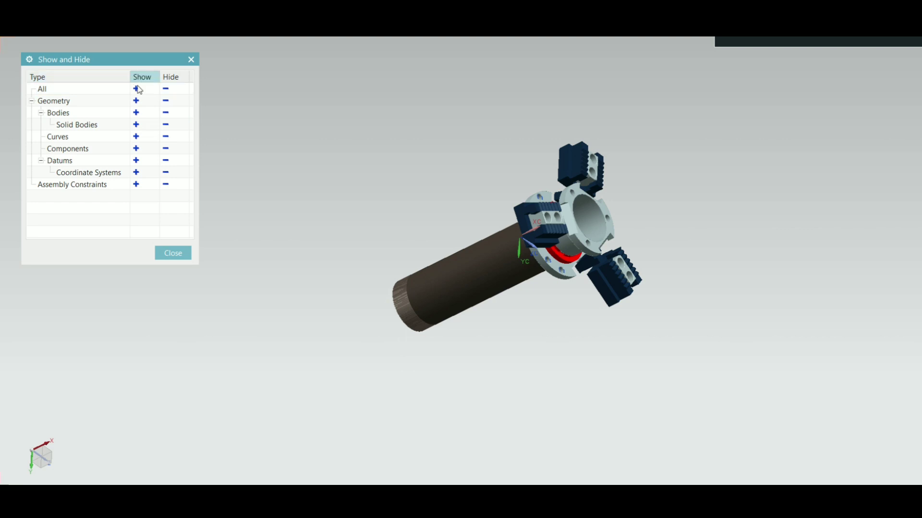
click(137, 88)
click(174, 253)
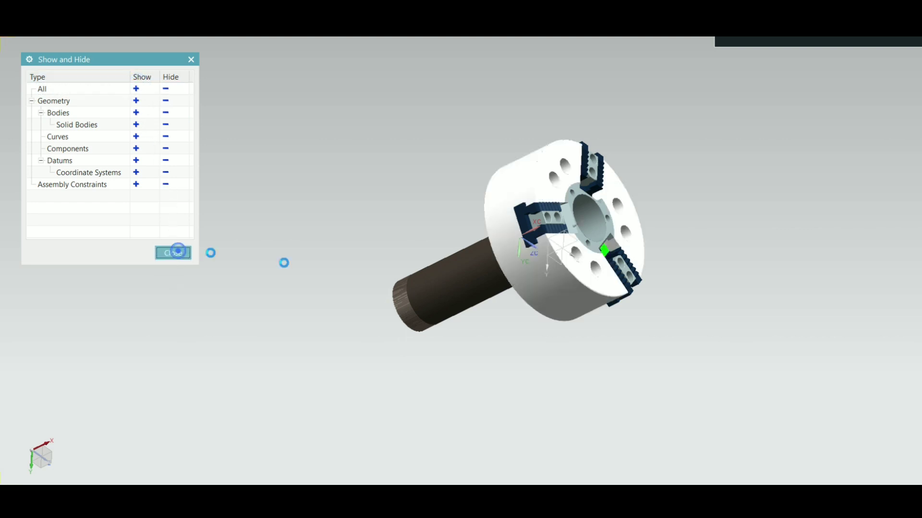
scroll(597, 259, up, 3)
middle_drag(805, 234, 778, 238)
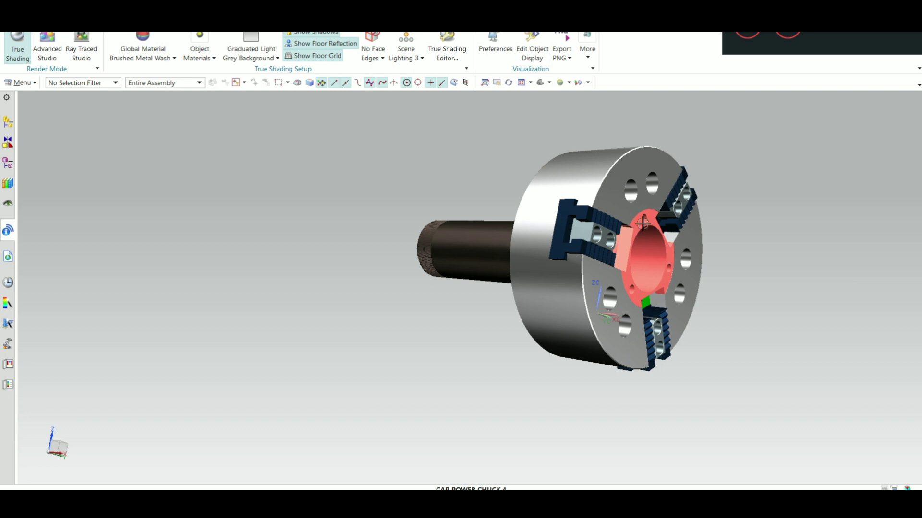
Step: Hide the yellow inner bore part and orbit to inspect the exposed interior
click(643, 223)
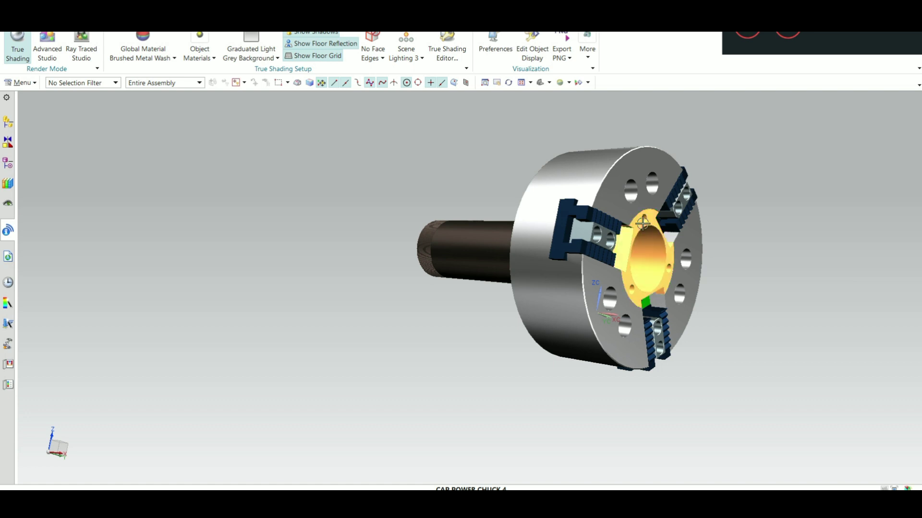
right_click(644, 217)
click(665, 238)
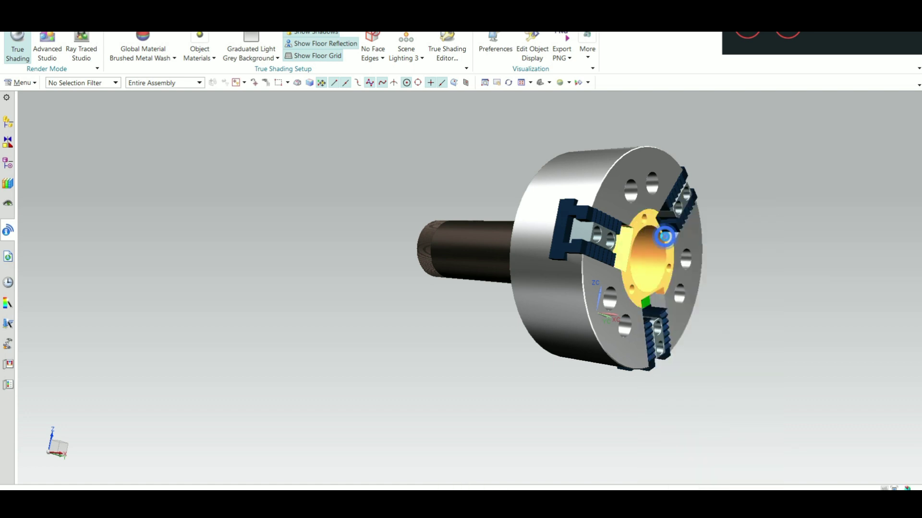
mouse_move(495, 323)
middle_down()
mouse_move(476, 321)
mouse_move(494, 323)
mouse_move(477, 331)
mouse_move(484, 333)
middle_up()
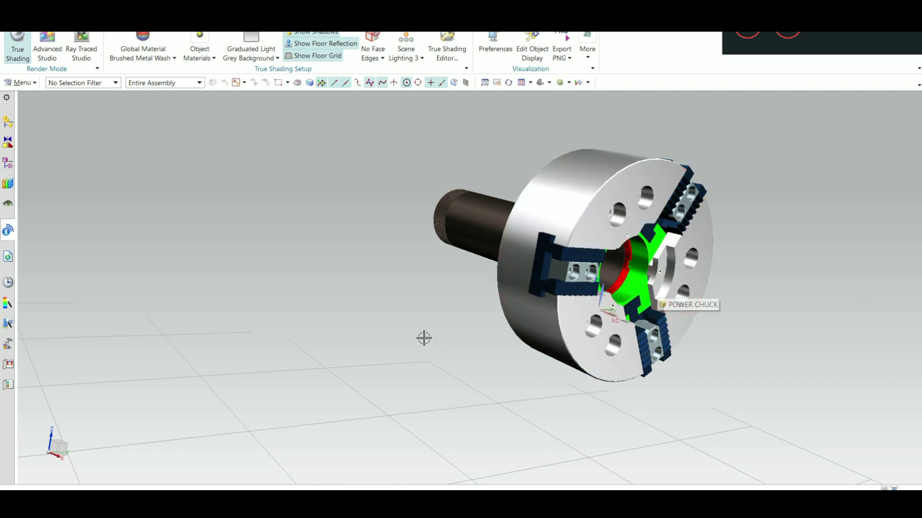
mouse_move(389, 327)
middle_down()
mouse_move(426, 336)
mouse_move(432, 304)
middle_up()
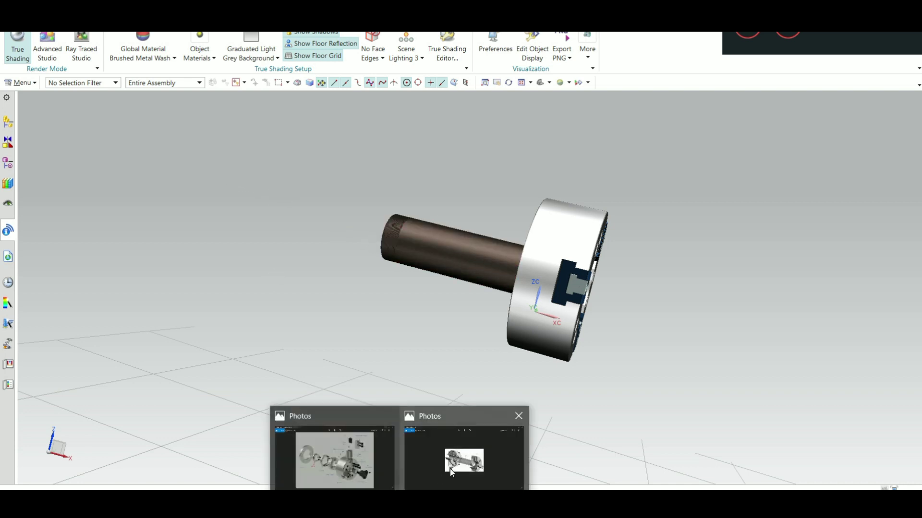
click(452, 471)
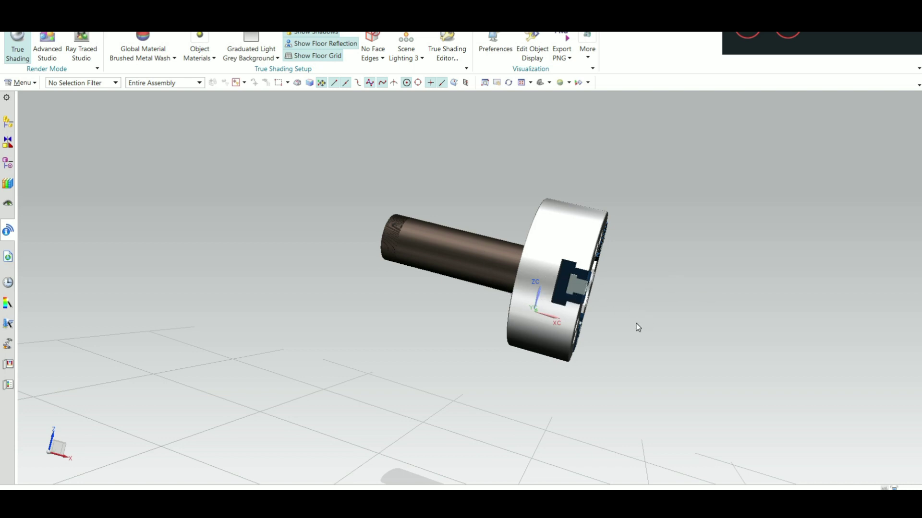
middle_drag(573, 286, 714, 235)
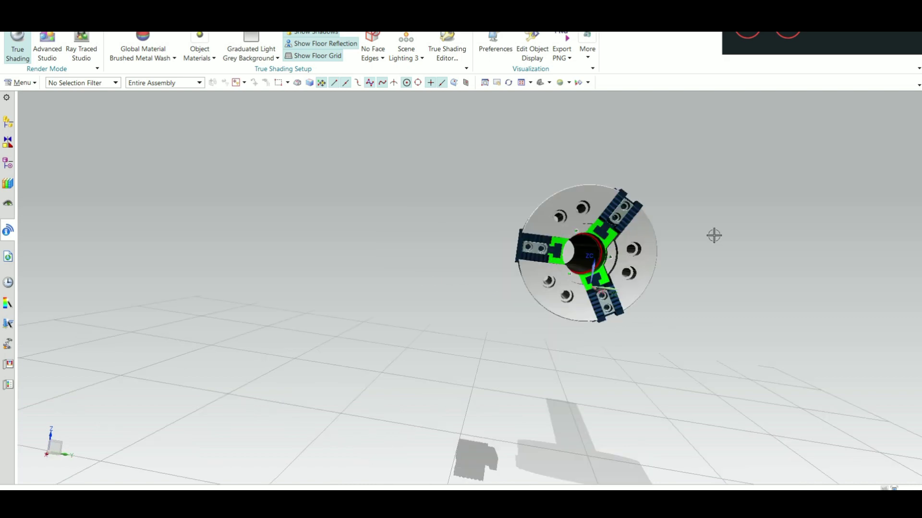
key(ctrl+f)
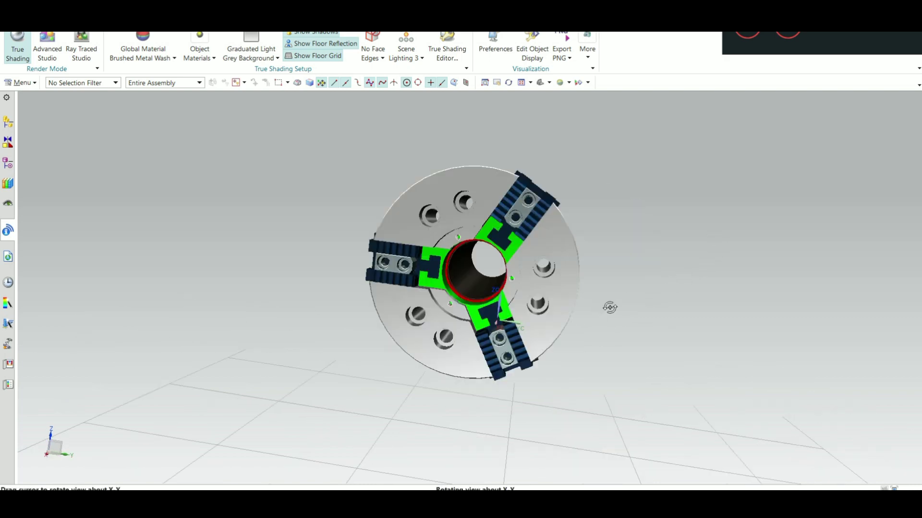
middle_drag(609, 307, 623, 307)
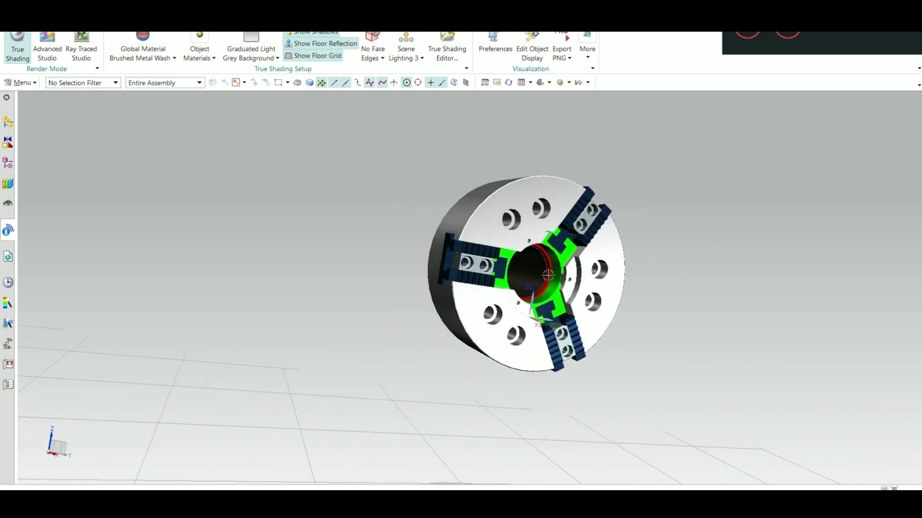
scroll(547, 274, up, 2)
scroll(528, 282, up, 3)
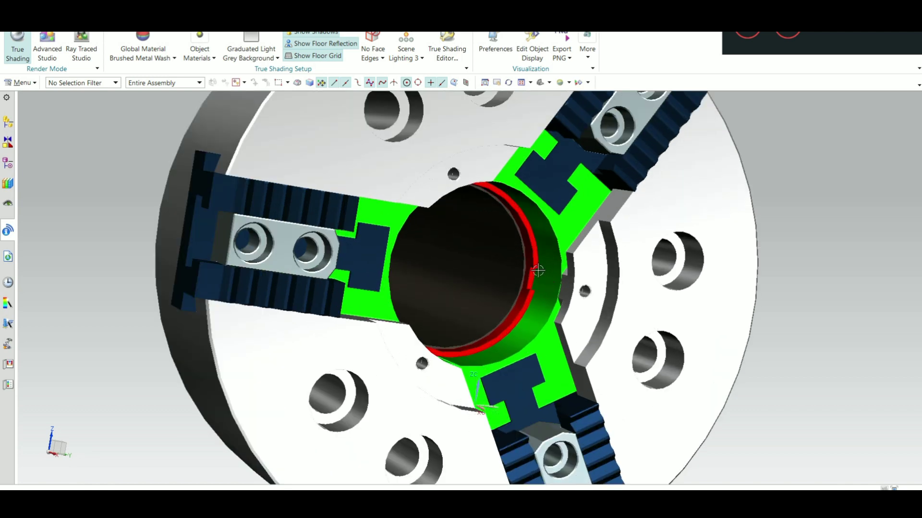
scroll(537, 271, down, 3)
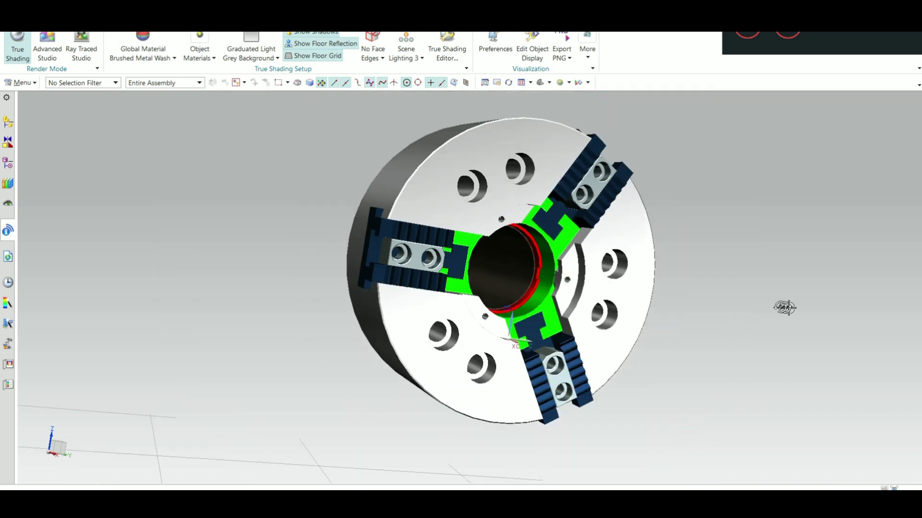
mouse_move(784, 307)
middle_down()
mouse_move(761, 304)
mouse_move(786, 305)
middle_up()
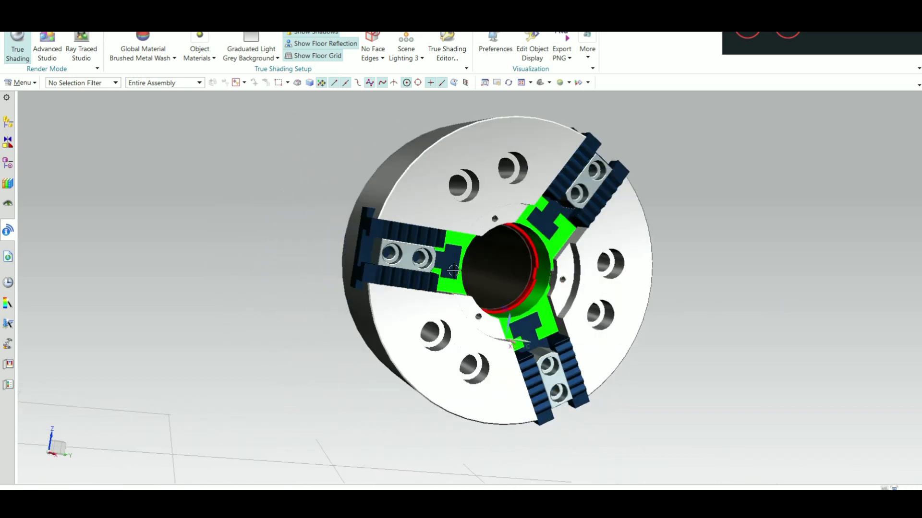
scroll(811, 290, down, 3)
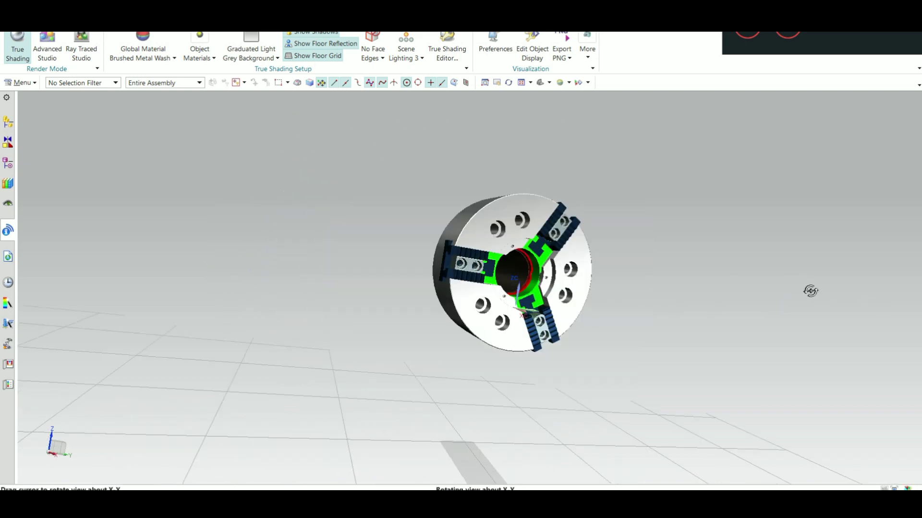
middle_drag(811, 290, 831, 298)
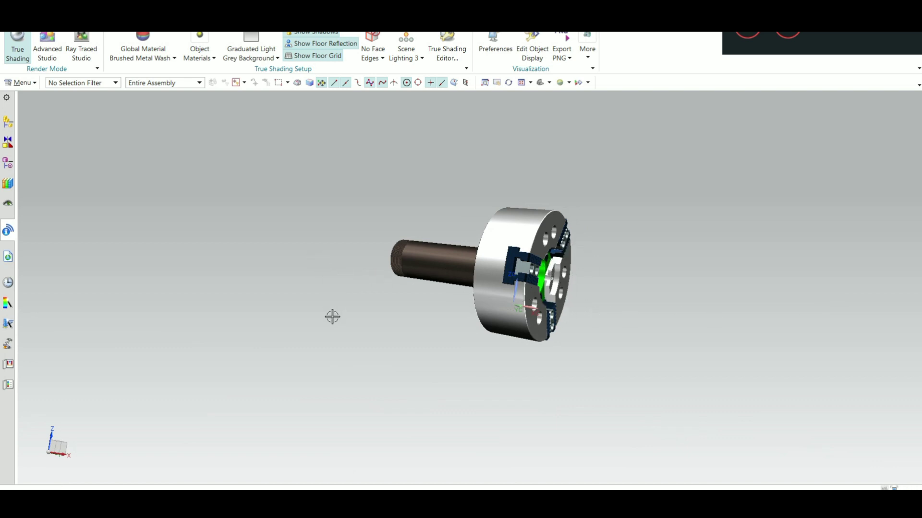
middle_drag(350, 323, 411, 335)
scroll(439, 303, up, 3)
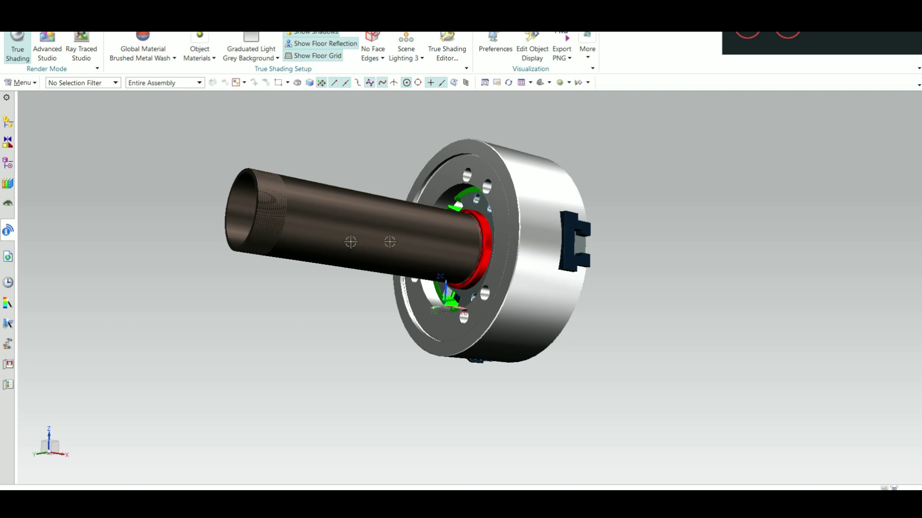
middle_drag(685, 348, 630, 351)
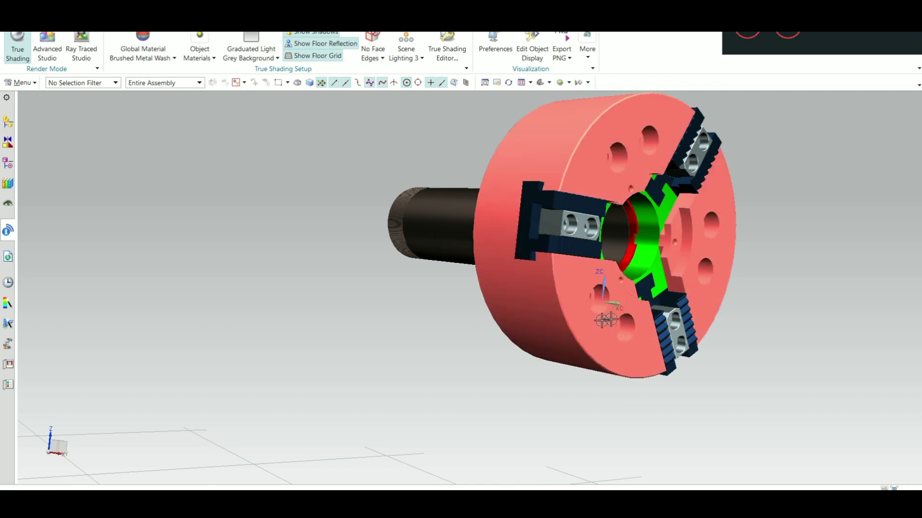
middle_drag(374, 325, 411, 325)
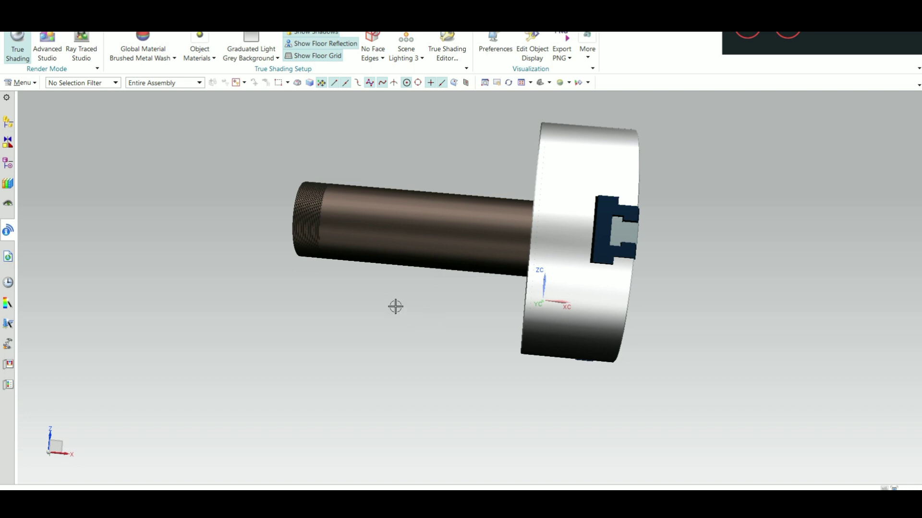
mouse_move(392, 303)
middle_down()
mouse_move(353, 313)
mouse_move(366, 325)
middle_up()
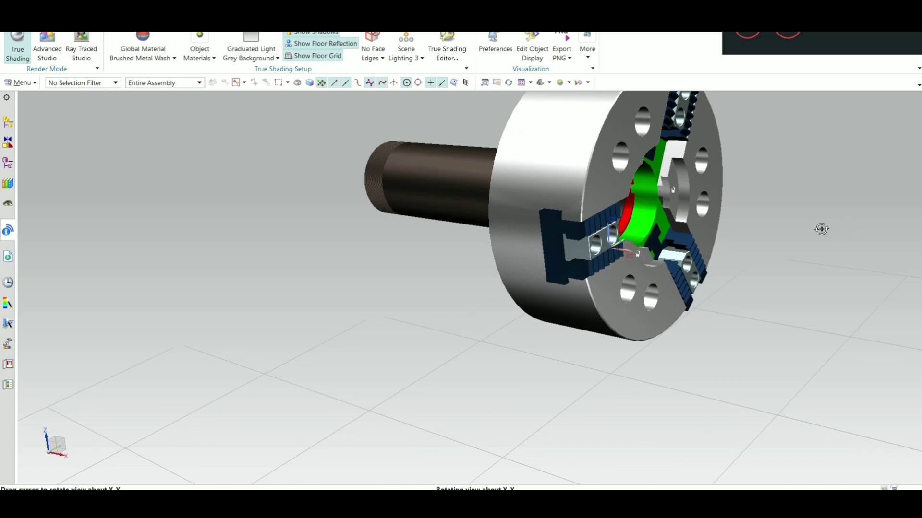
key(F8)
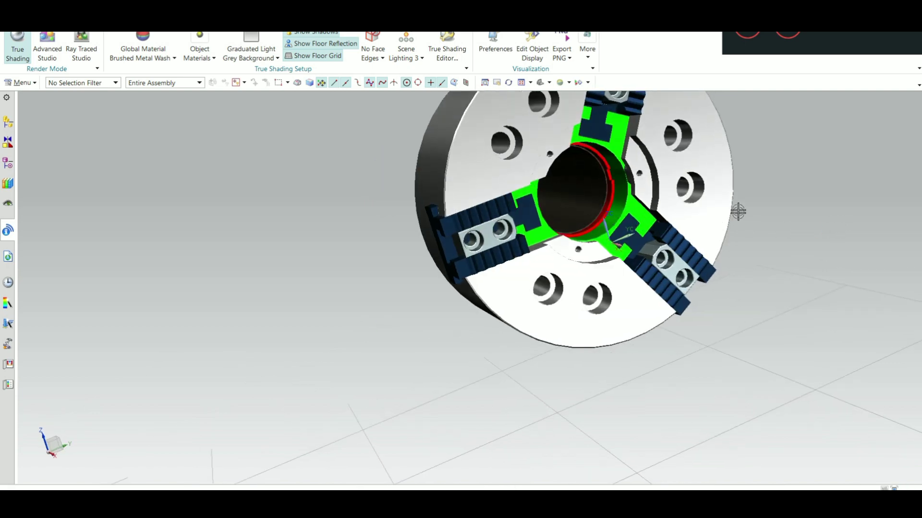
middle_drag(776, 203, 840, 236)
key(ctrl+f)
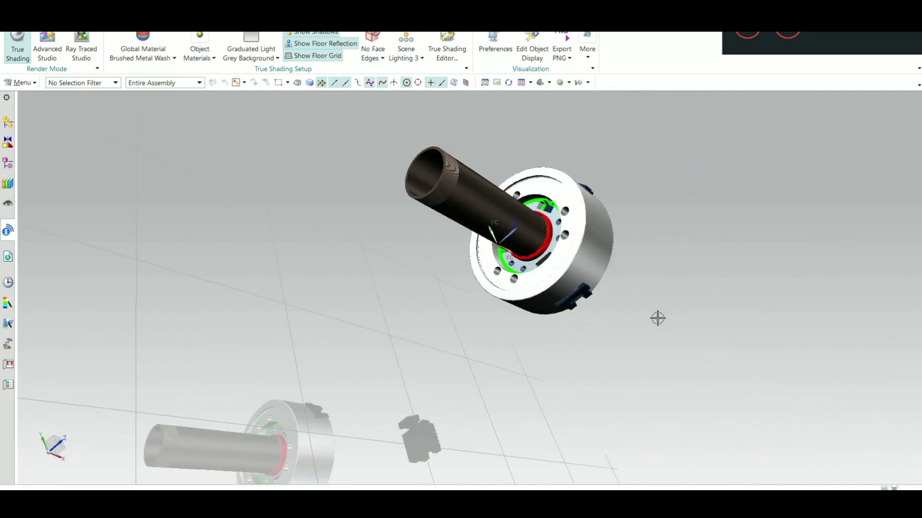
key(F8)
scroll(494, 248, up, 2)
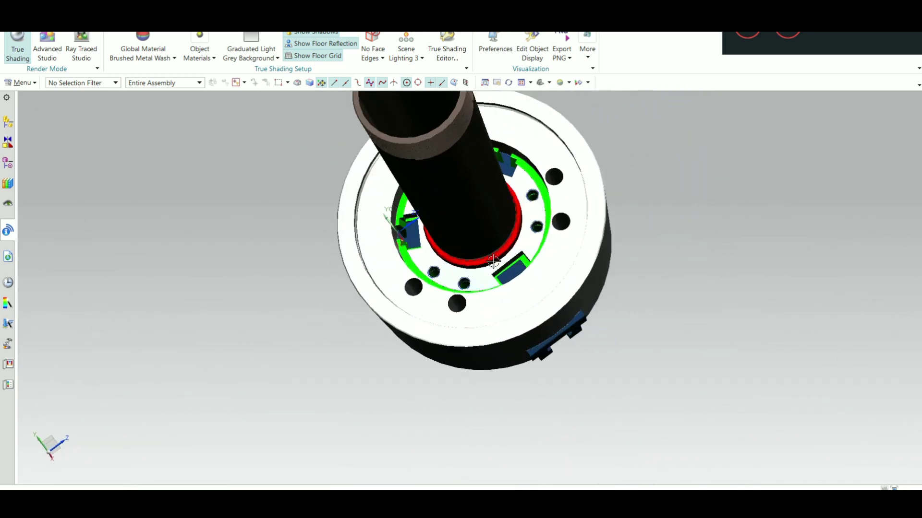
scroll(456, 261, up, 3)
scroll(405, 279, up, 1)
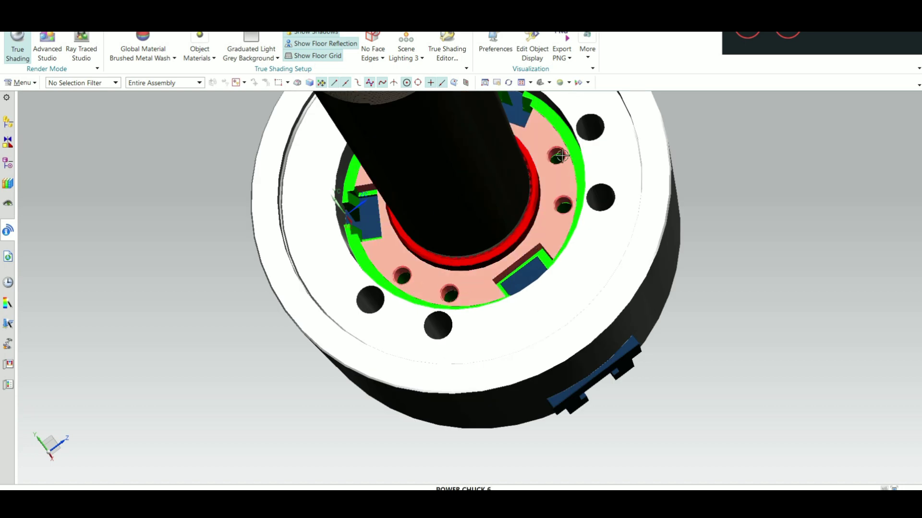
mouse_move(792, 181)
middle_down()
mouse_move(804, 200)
mouse_move(793, 223)
mouse_move(749, 207)
middle_up()
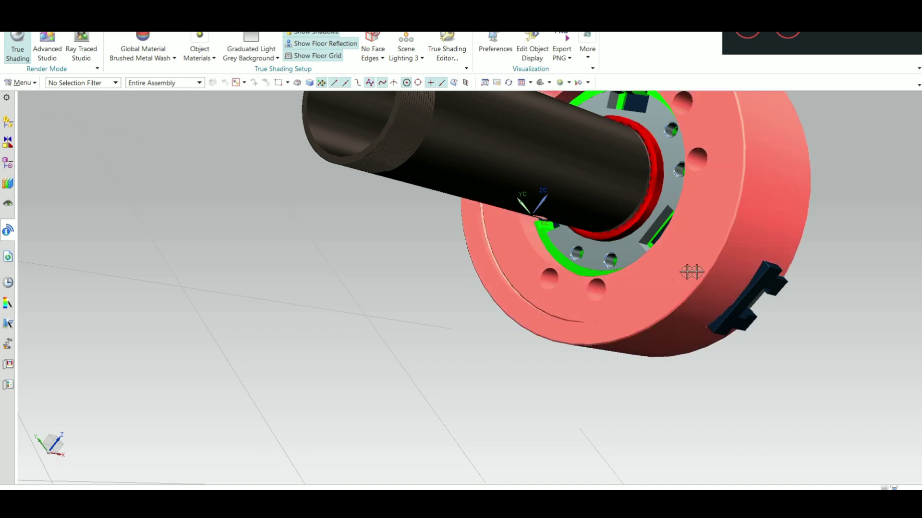
scroll(720, 267, down, 3)
mouse_move(772, 266)
middle_down()
mouse_move(717, 269)
mouse_move(745, 204)
middle_up()
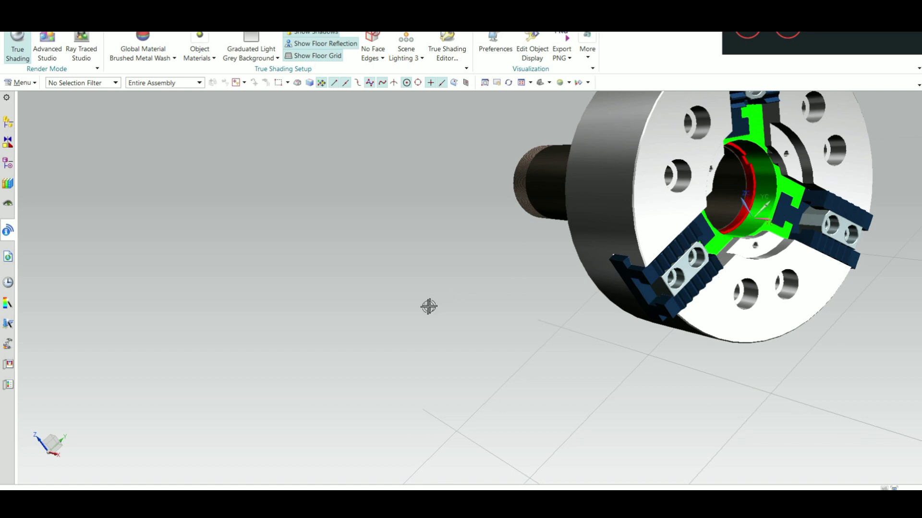
scroll(451, 312, down, 3)
middle_drag(465, 318, 515, 338)
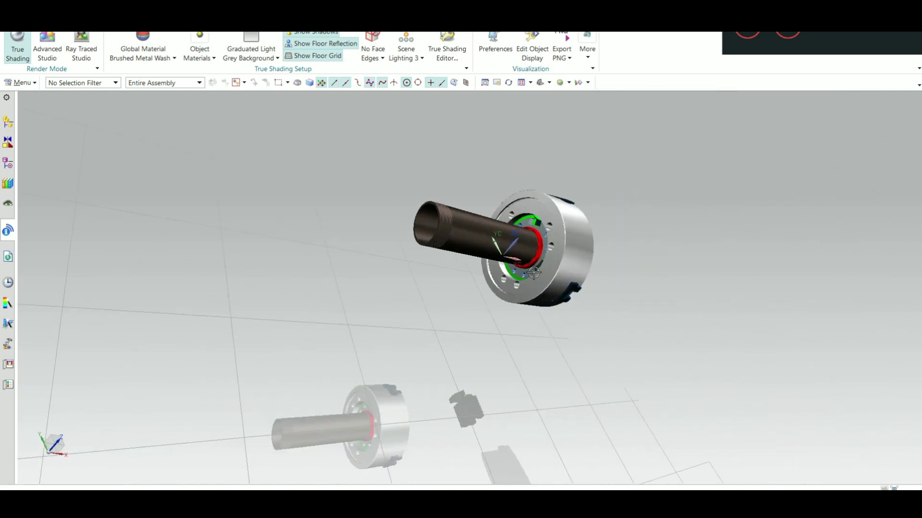
scroll(545, 269, up, 3)
scroll(545, 270, up, 3)
scroll(546, 270, down, 3)
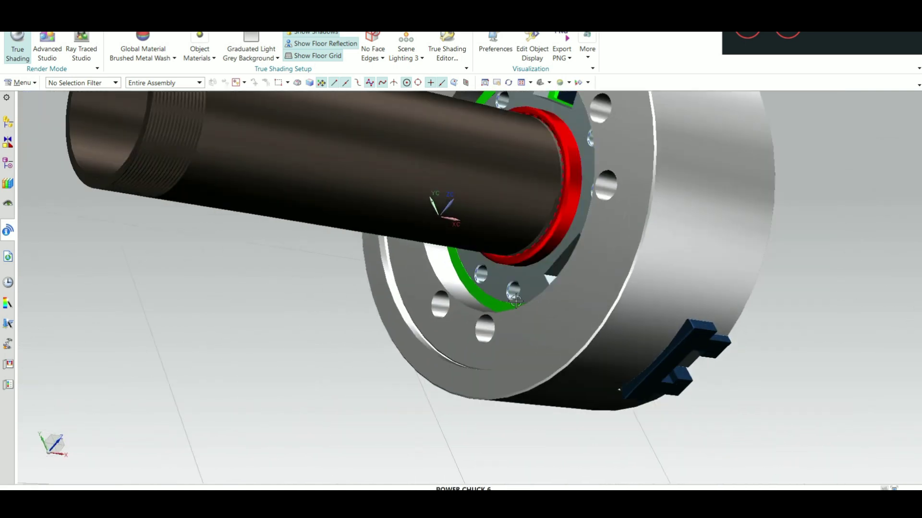
scroll(545, 270, down, 2)
middle_drag(801, 286, 798, 288)
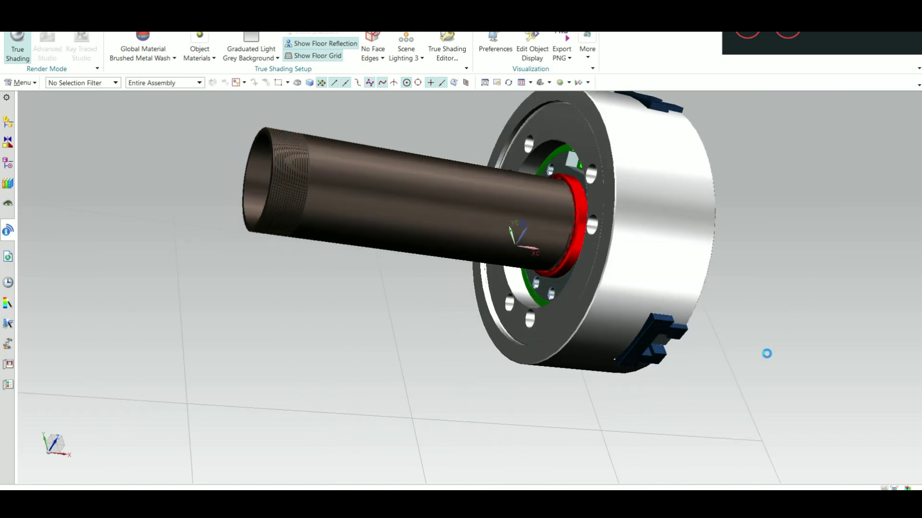
key(ctrl+h)
Step: Offset the one-plane section cut through the chuck, accept it, and orbit the result
drag(119, 250, 127, 250)
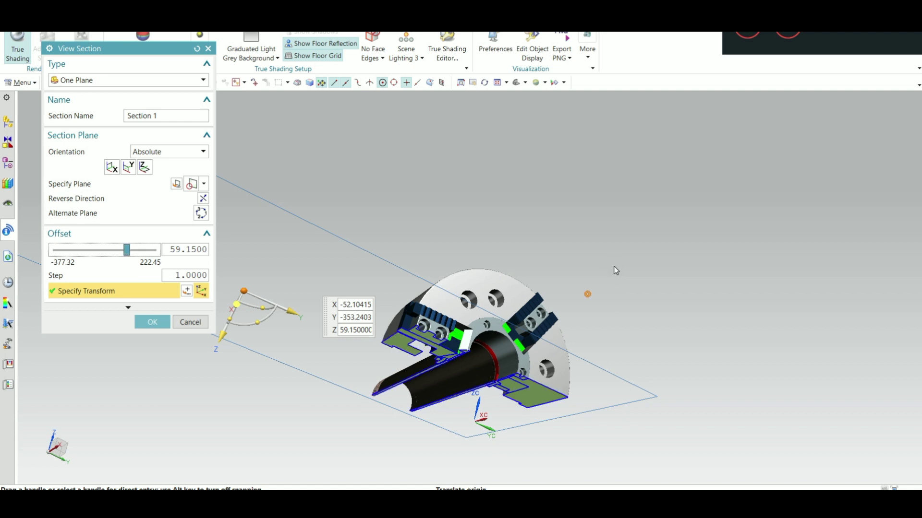
click(152, 321)
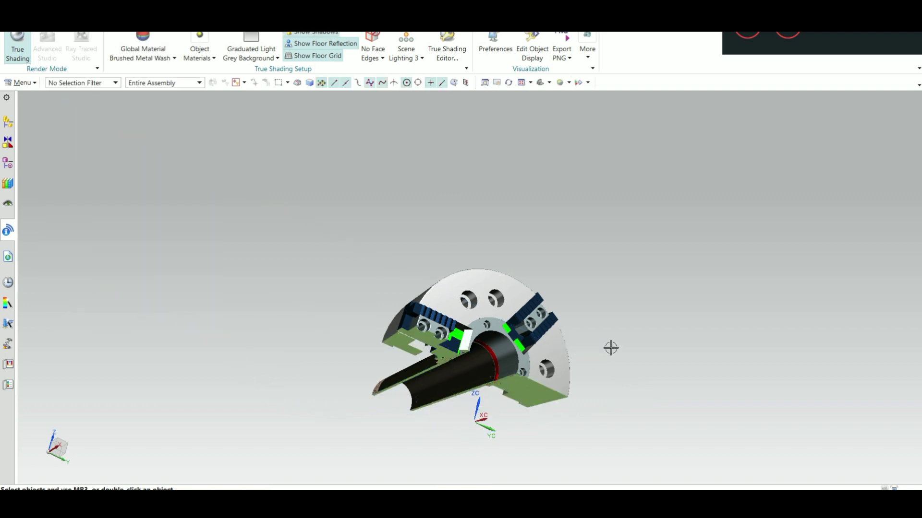
mouse_move(609, 346)
middle_down()
mouse_move(621, 305)
mouse_move(485, 354)
middle_up()
Step: Zoom and rotate the sectioned assembly into a flat side view of the cut
scroll(495, 327, up, 3)
mouse_move(560, 255)
middle_down()
mouse_move(576, 261)
mouse_move(566, 259)
middle_up()
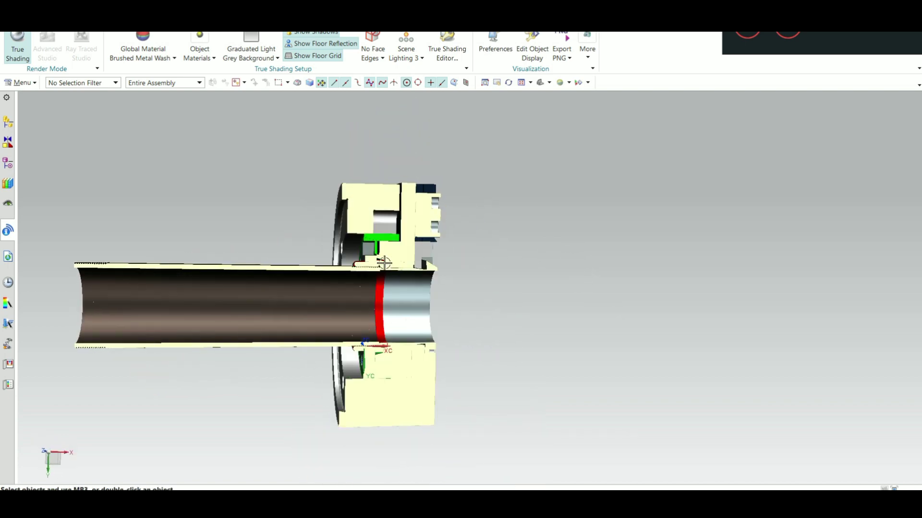
scroll(403, 259, up, 3)
scroll(403, 259, up, 4)
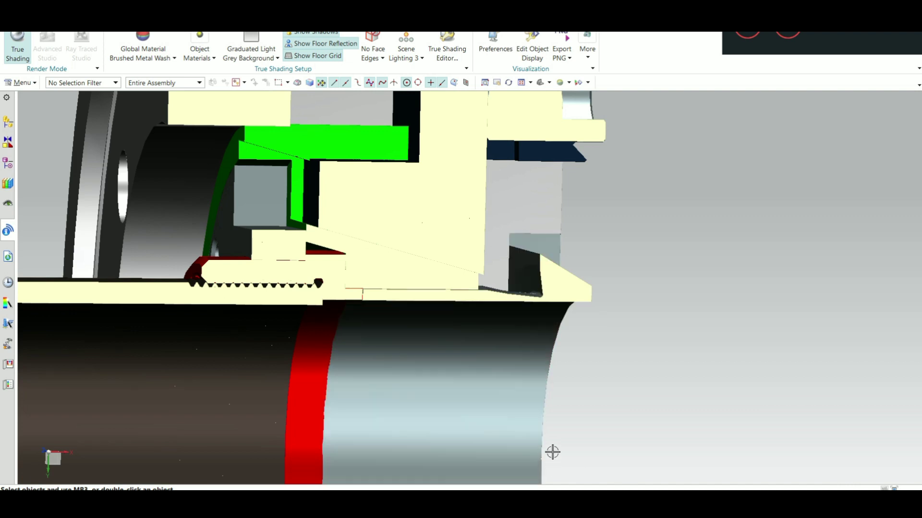
scroll(641, 286, down, 2)
scroll(644, 290, down, 2)
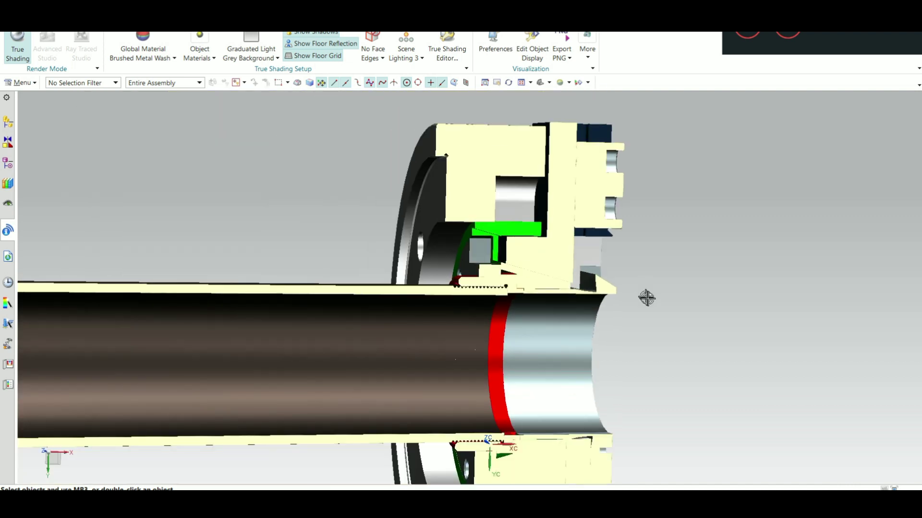
middle_drag(760, 315, 764, 340)
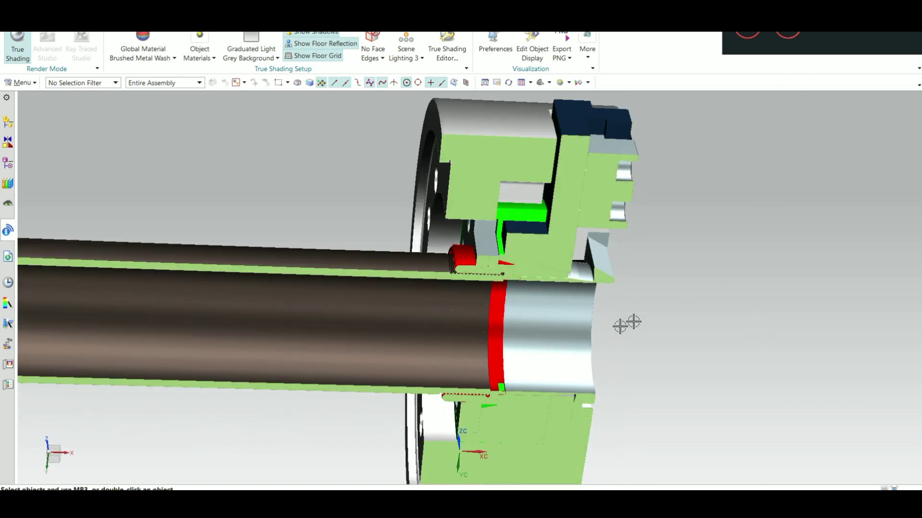
Step: Zoom and orbit the section to an oblique view of the threaded drawtube engagement
scroll(468, 263, down, 1)
scroll(468, 263, down, 2)
scroll(467, 262, down, 2)
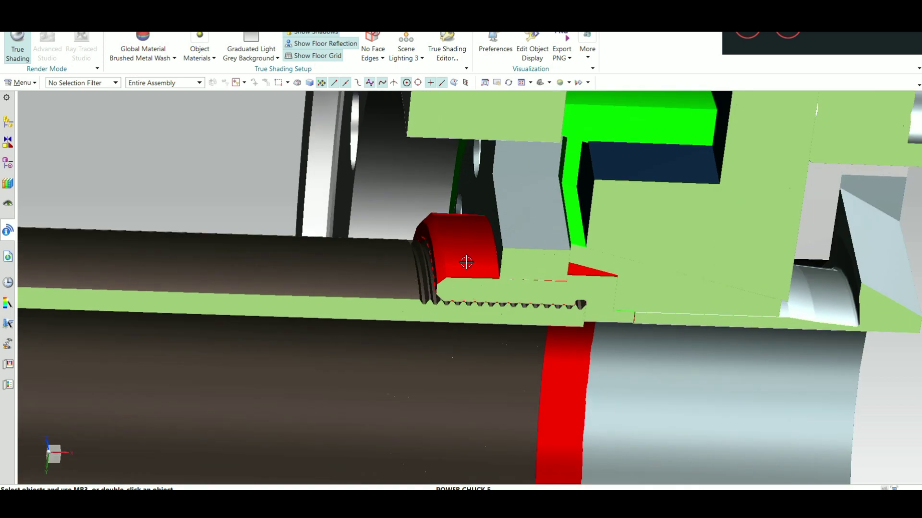
scroll(467, 263, up, 2)
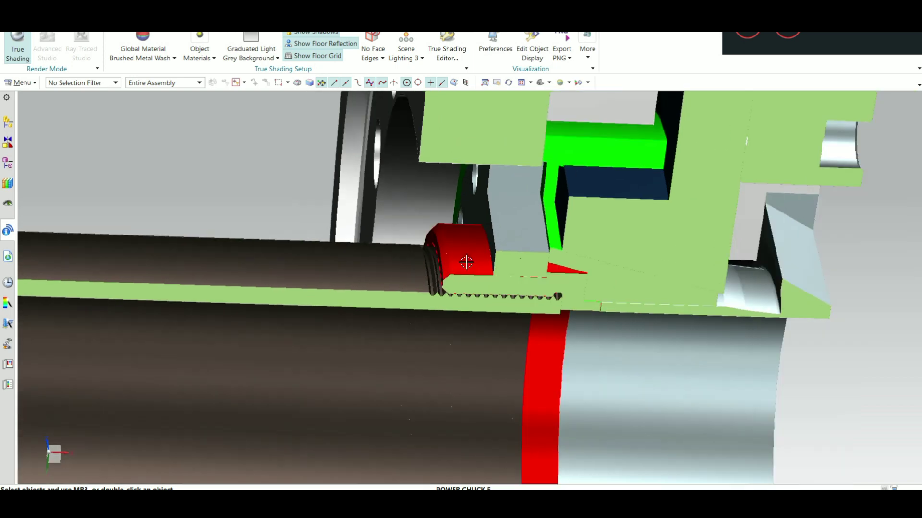
scroll(460, 264, up, 1)
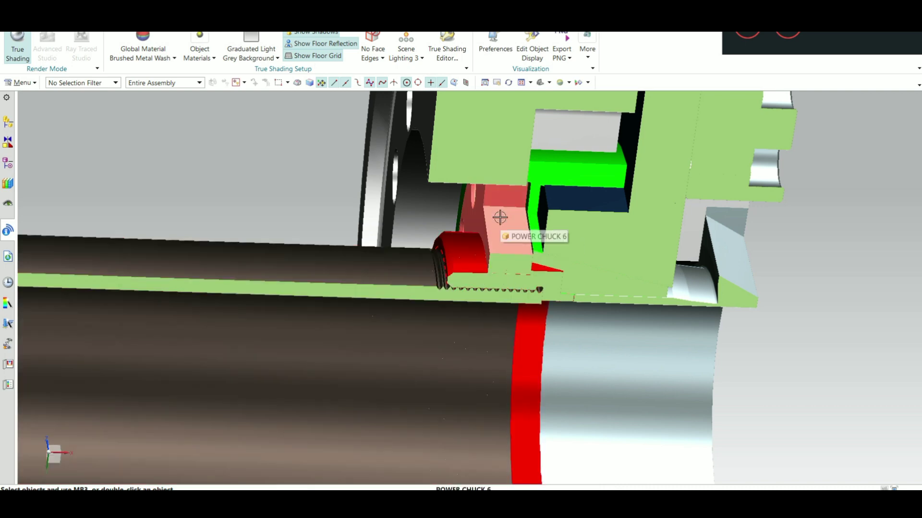
scroll(500, 218, down, 2)
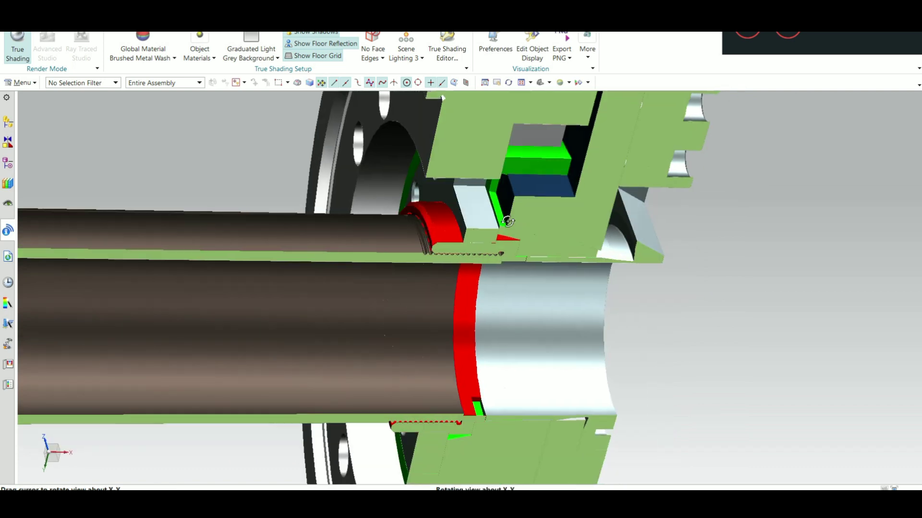
mouse_move(502, 216)
middle_down()
mouse_move(514, 222)
mouse_move(410, 184)
middle_up()
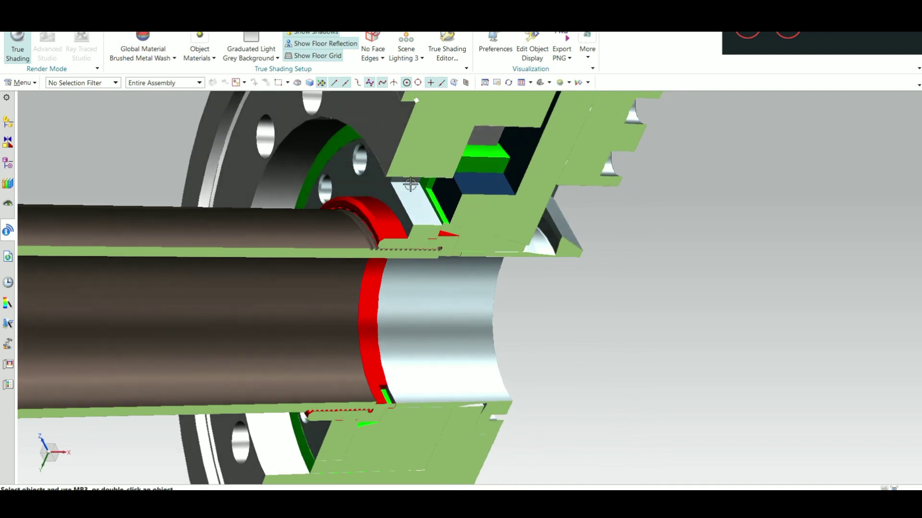
Step: Select the PAWER CHUCK 2 body, seal ring and MASTER JAWS, then turn the flange side-on
click(493, 155)
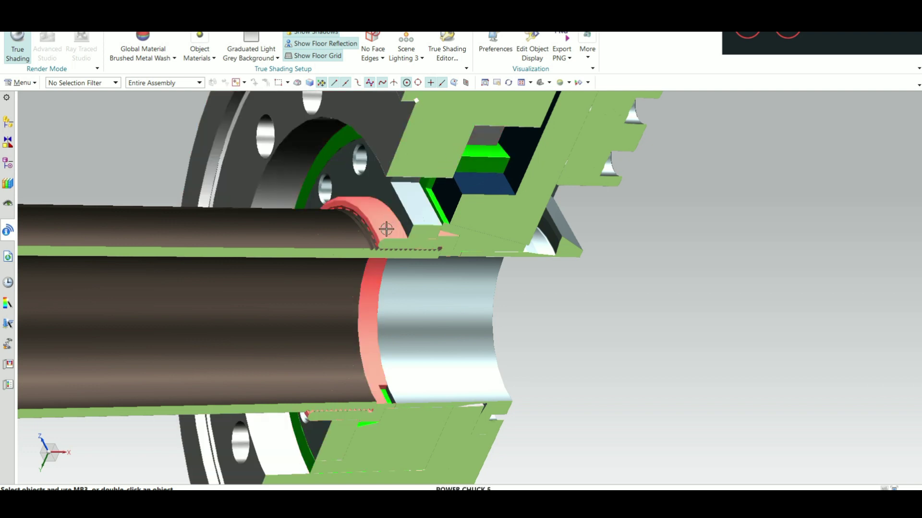
click(294, 268)
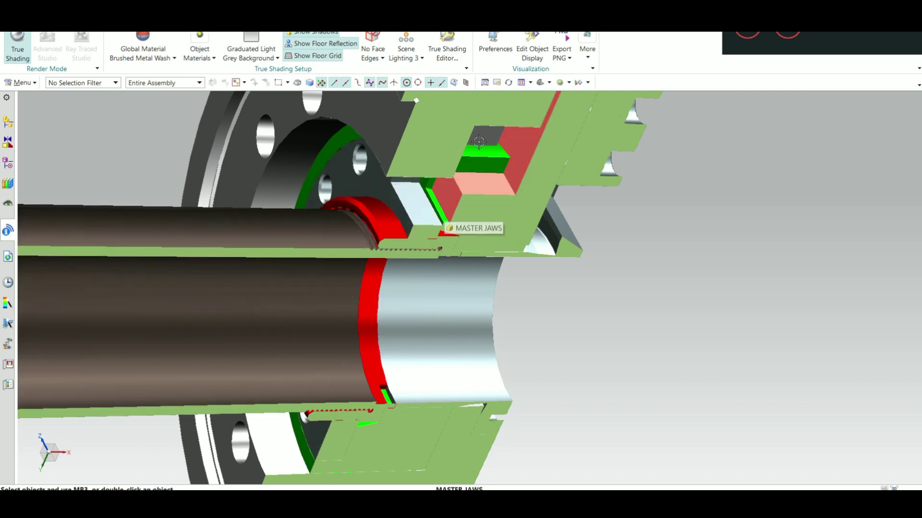
click(439, 248)
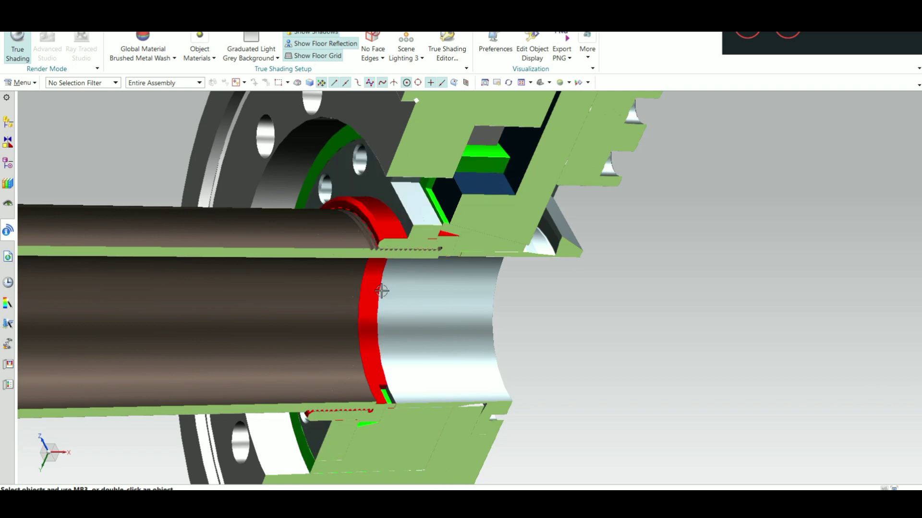
middle_drag(384, 321, 464, 341)
mouse_move(583, 374)
middle_down()
mouse_move(654, 373)
mouse_move(613, 350)
mouse_move(619, 323)
mouse_move(582, 296)
mouse_move(583, 310)
mouse_move(654, 308)
middle_up()
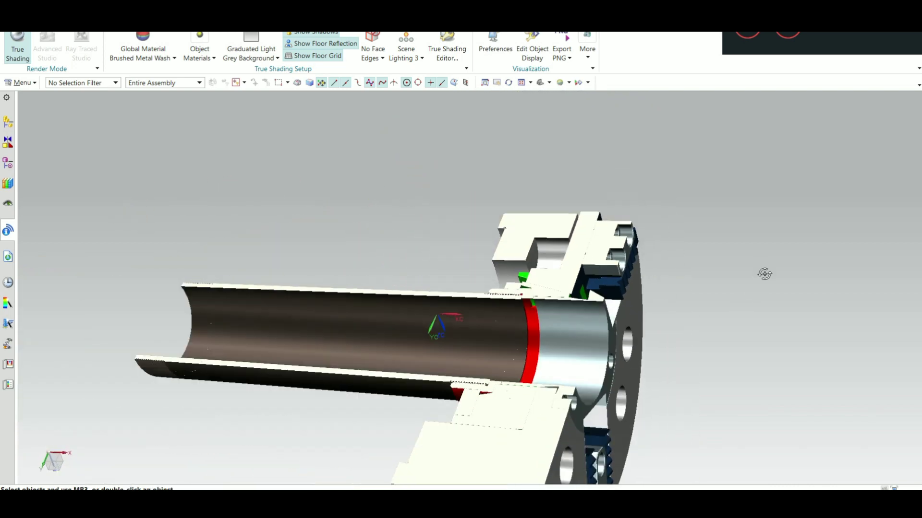
mouse_move(763, 272)
middle_down()
mouse_move(765, 302)
mouse_move(804, 340)
middle_up()
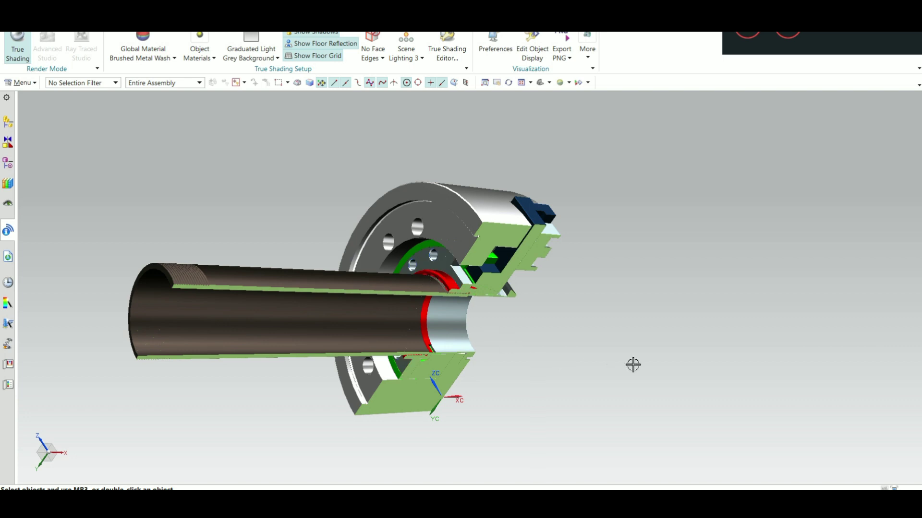
middle_drag(609, 358, 600, 350)
scroll(519, 318, up, 5)
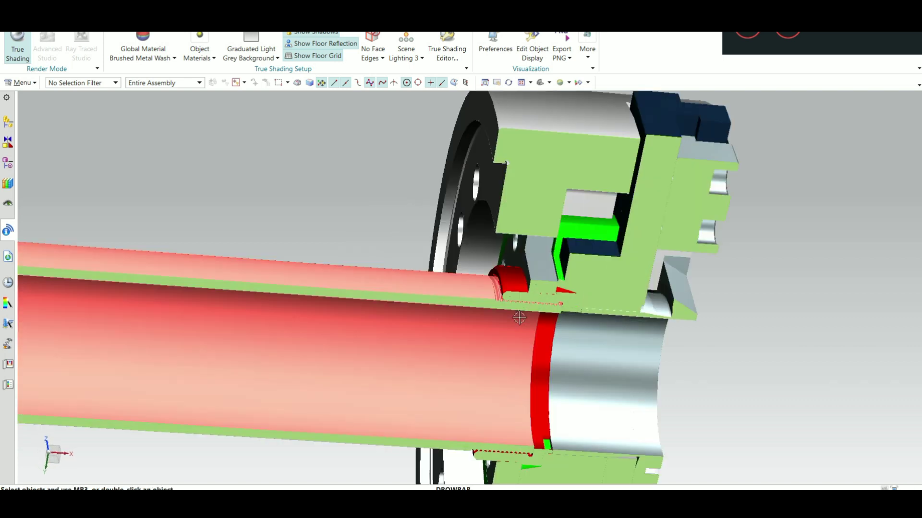
scroll(511, 281, up, 1)
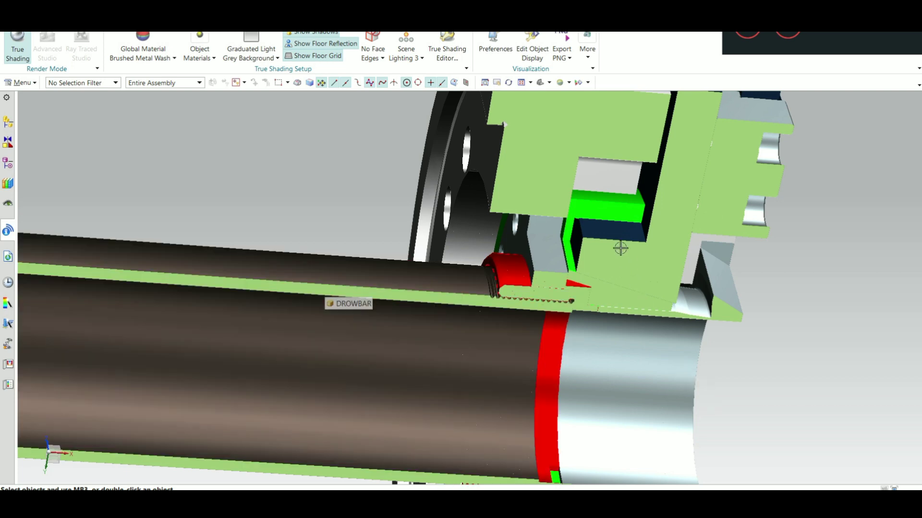
scroll(610, 212, up, 3)
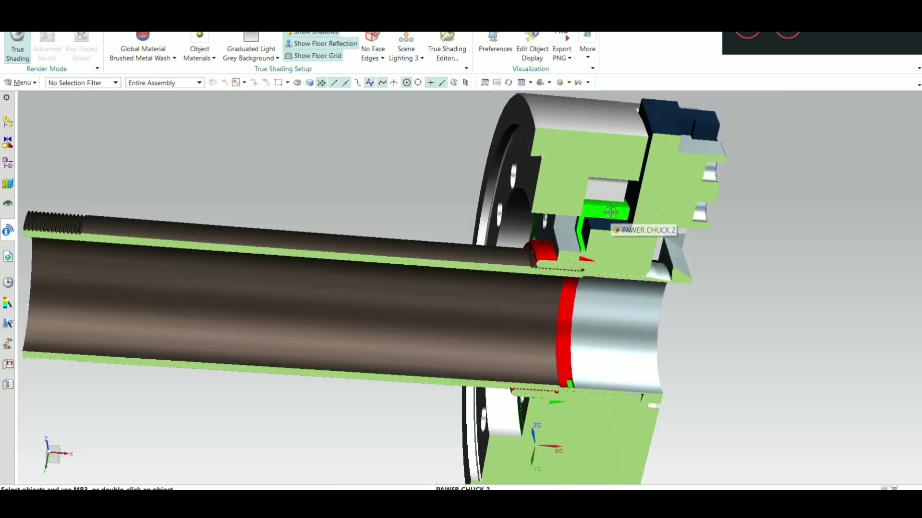
middle_drag(823, 316, 823, 303)
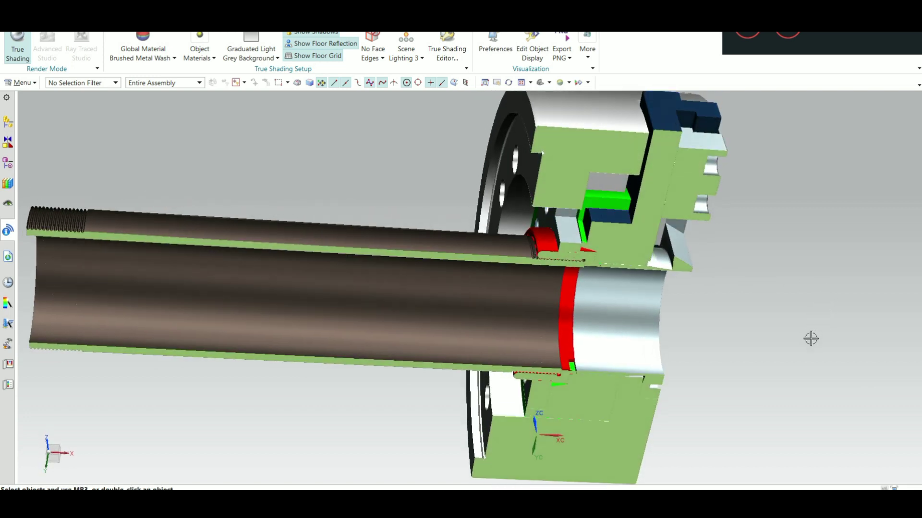
scroll(810, 338, up, 2)
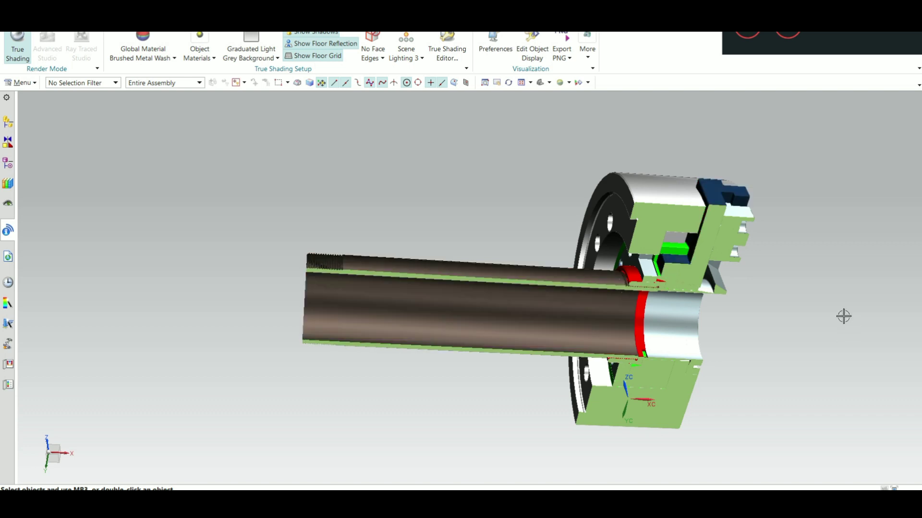
scroll(843, 315, up, 3)
middle_drag(843, 315, 852, 321)
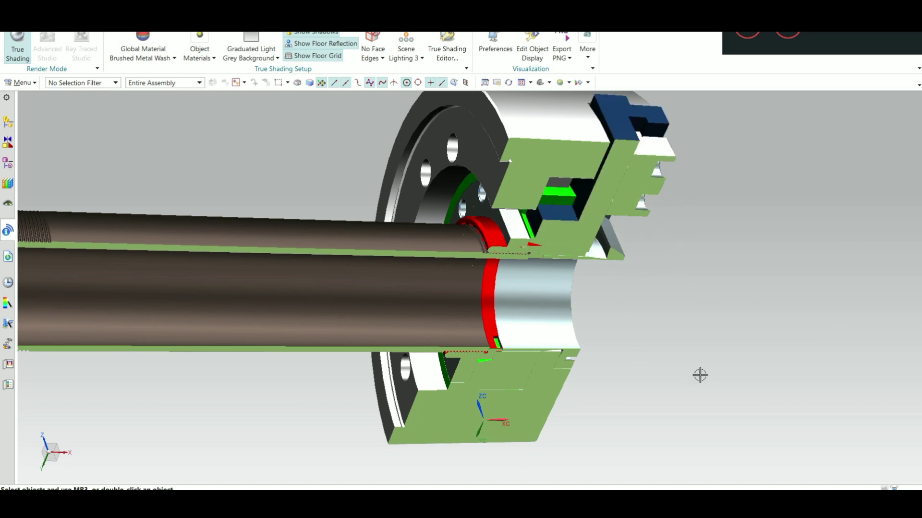
scroll(700, 375, down, 2)
mouse_move(732, 390)
middle_down()
mouse_move(747, 341)
mouse_move(769, 328)
middle_up()
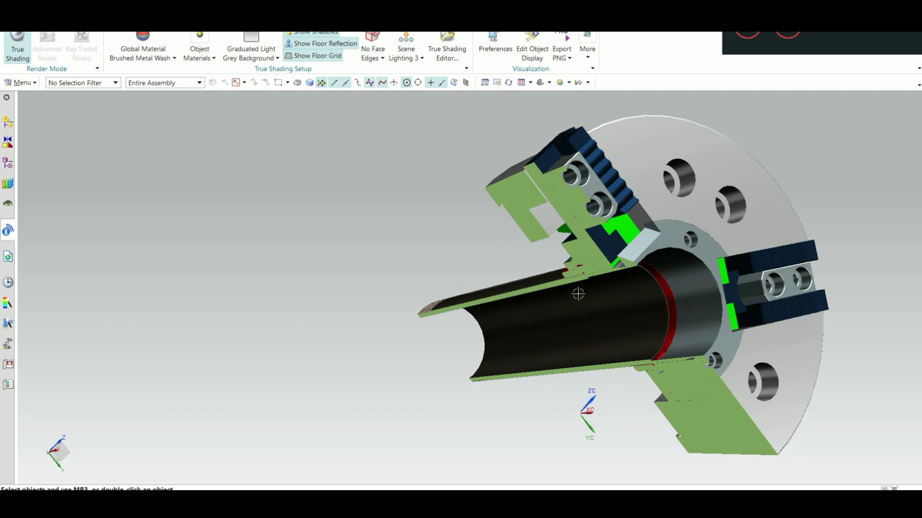
scroll(598, 366, down, 2)
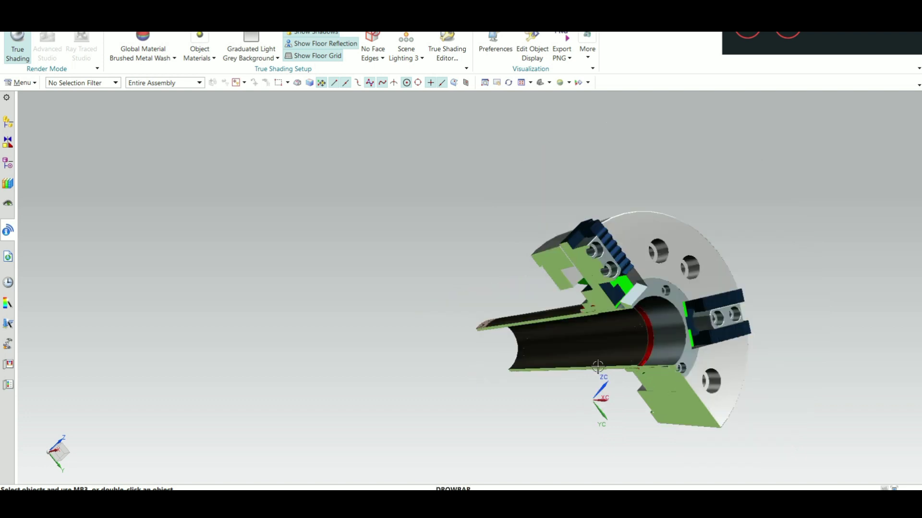
middle_drag(832, 360, 816, 351)
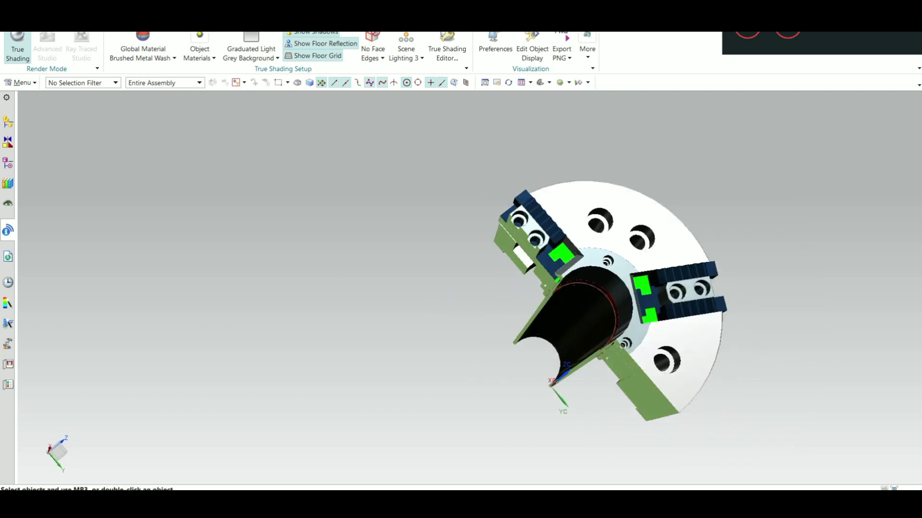
Step: Remove the section cut with Ctrl+H and orbit the whole chuck to a three-quarter view
key(ctrl+h)
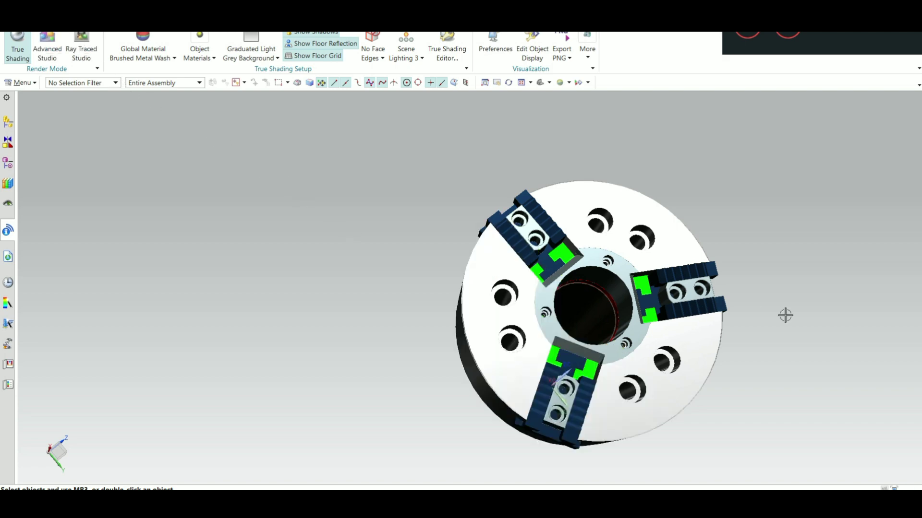
scroll(725, 313, up, 2)
mouse_move(784, 386)
middle_down()
mouse_move(821, 379)
mouse_move(825, 362)
mouse_move(790, 354)
mouse_move(790, 340)
mouse_move(805, 350)
middle_up()
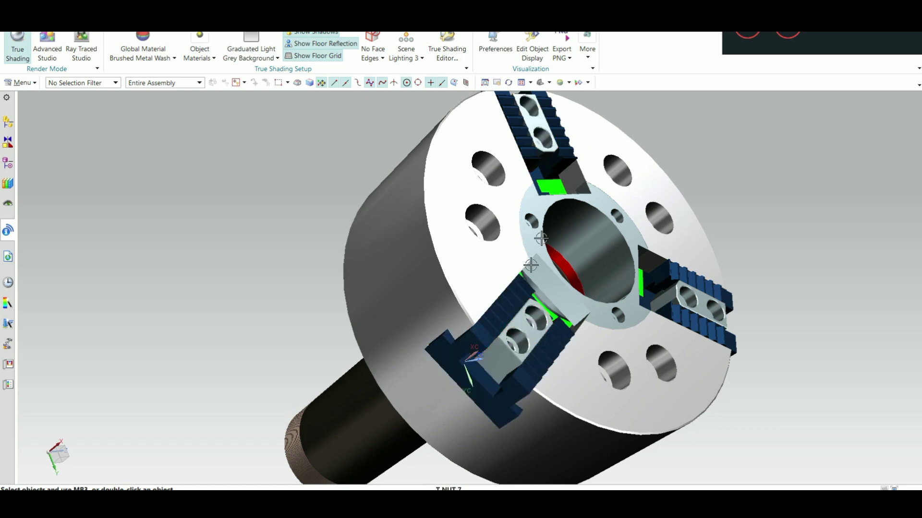
scroll(530, 265, down, 3)
scroll(530, 265, down, 2)
mouse_move(743, 272)
middle_down()
mouse_move(772, 244)
mouse_move(756, 225)
middle_up()
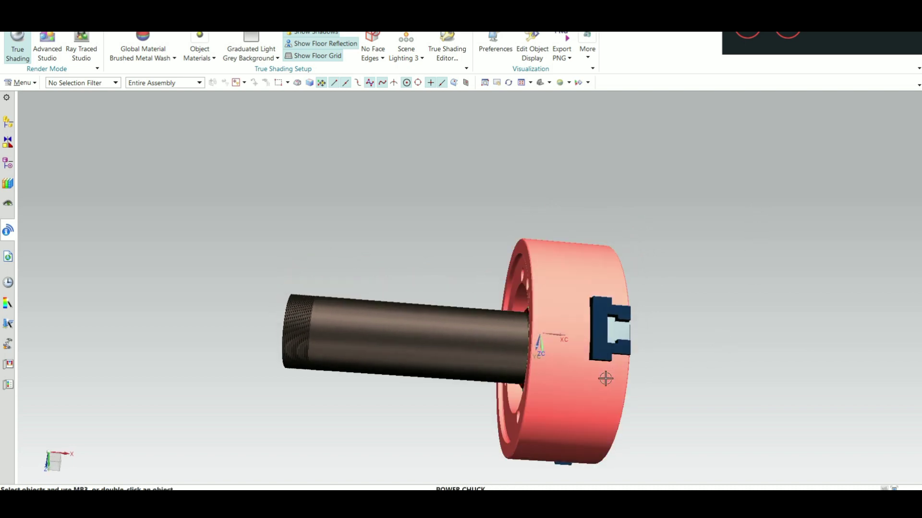
middle_drag(771, 387, 490, 274)
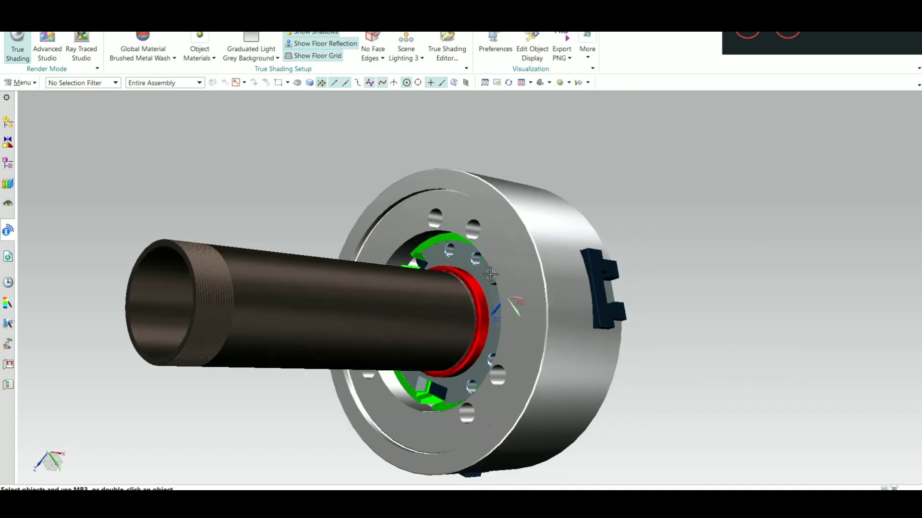
Step: Zoom and orbit the uncut assembly to a side view showing the drawtube
scroll(490, 274, up, 2)
scroll(490, 274, up, 1)
scroll(490, 274, up, 1)
scroll(490, 274, up, 1)
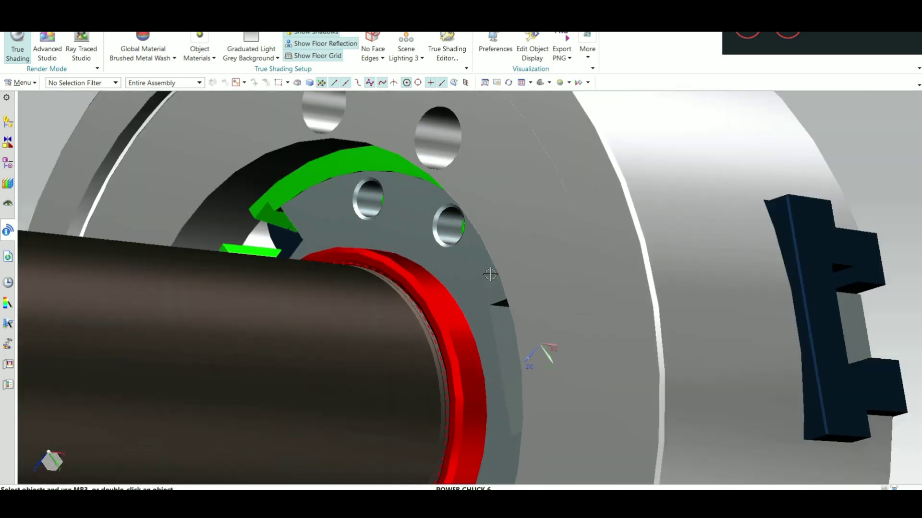
scroll(490, 274, down, 3)
scroll(490, 274, down, 2)
mouse_move(737, 334)
middle_down()
mouse_move(677, 344)
mouse_move(636, 326)
middle_up()
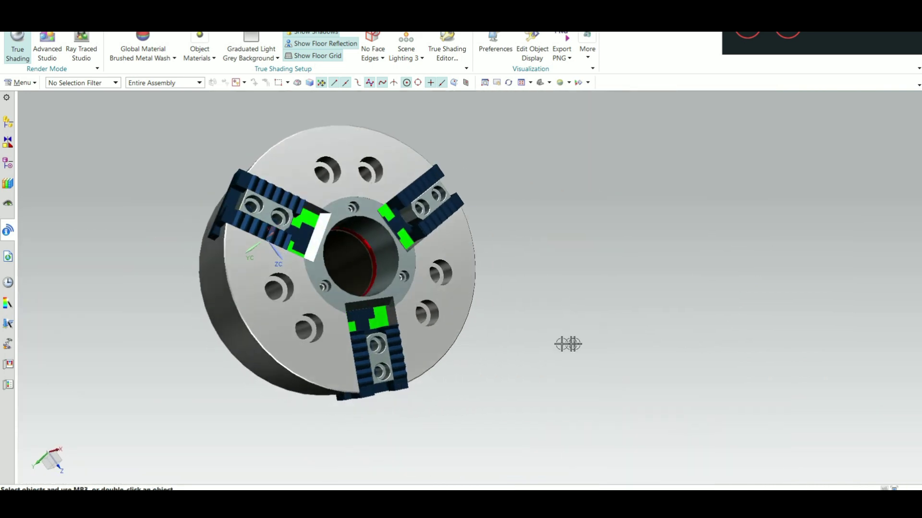
scroll(434, 326, up, 1)
scroll(619, 317, up, 2)
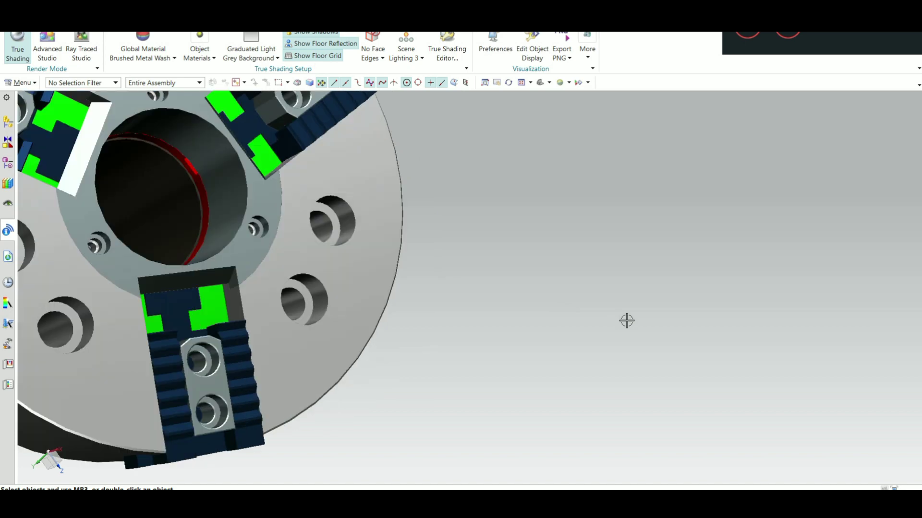
scroll(625, 319, down, 4)
mouse_move(622, 326)
middle_down()
mouse_move(516, 327)
mouse_move(529, 325)
mouse_move(523, 364)
mouse_move(535, 331)
middle_up()
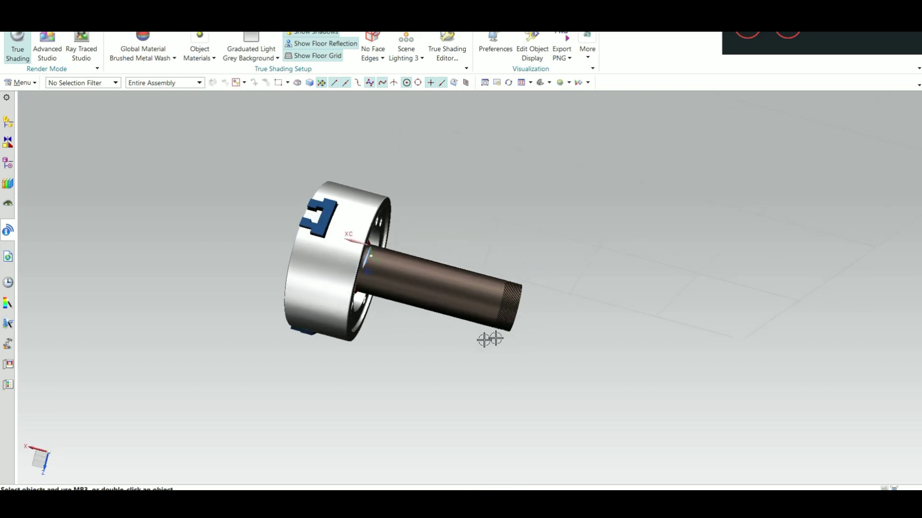